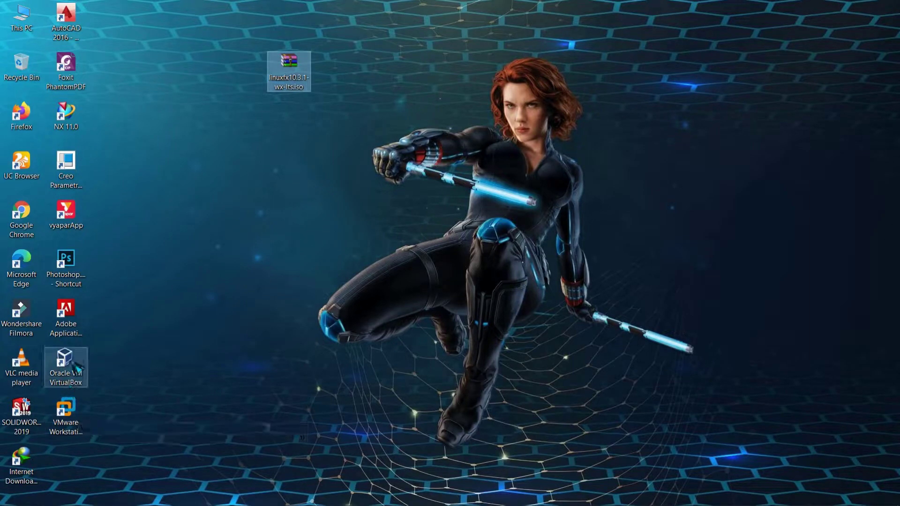
Open Oracle VM VirtualBox from its desktop icon and reposition the Manager window.
left_click(65, 363)
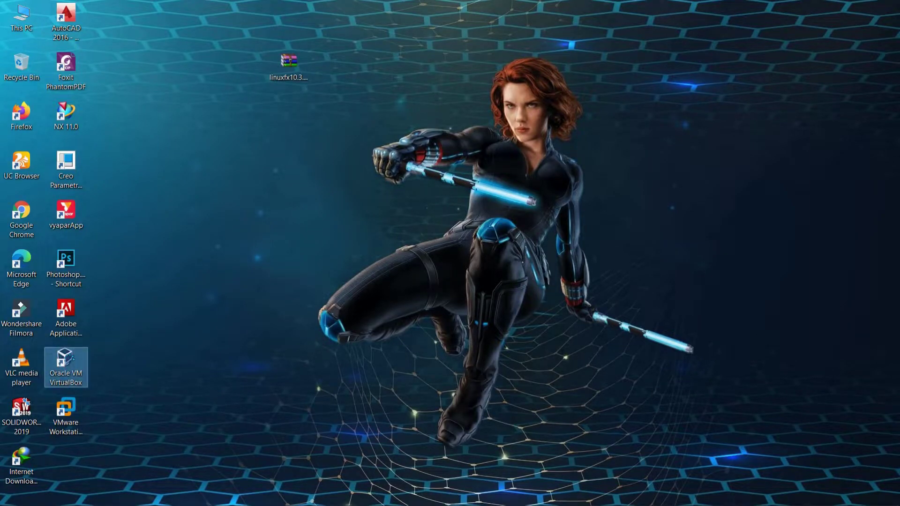
right_click(71, 361)
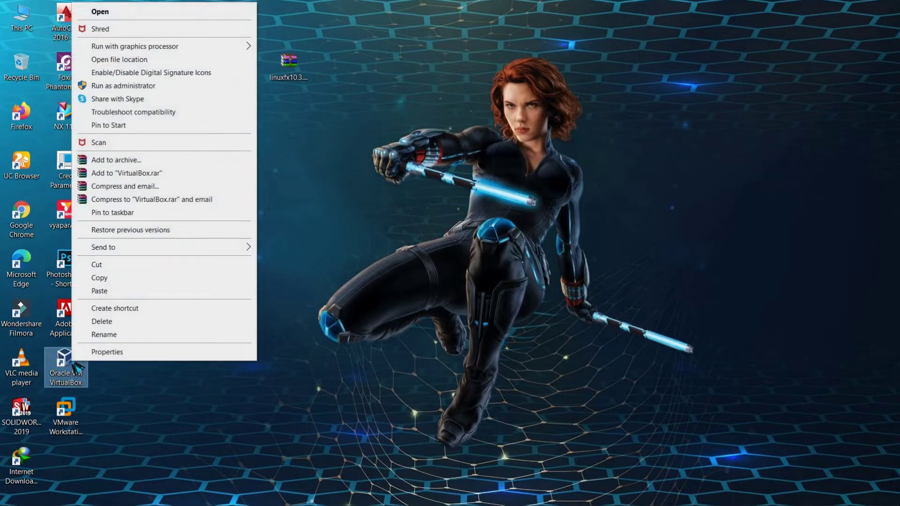
left_click(121, 14)
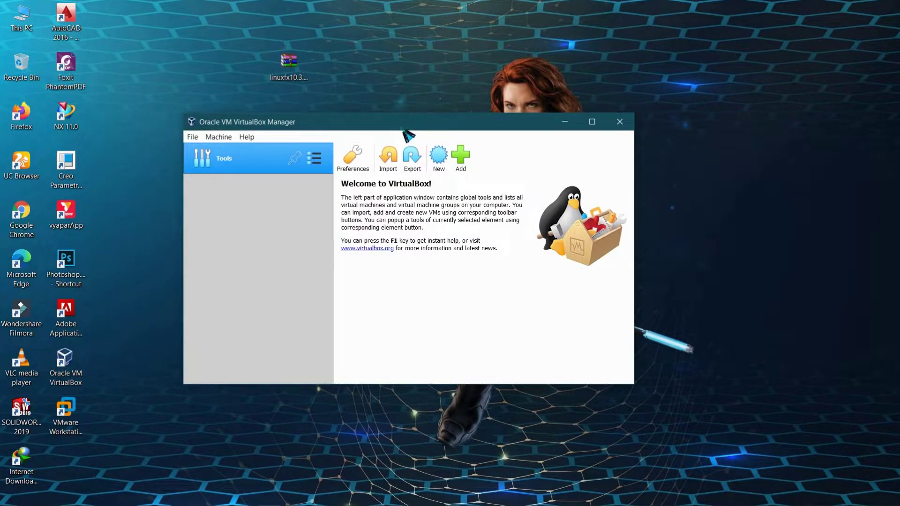
left_click_drag(404, 130, 433, 157)
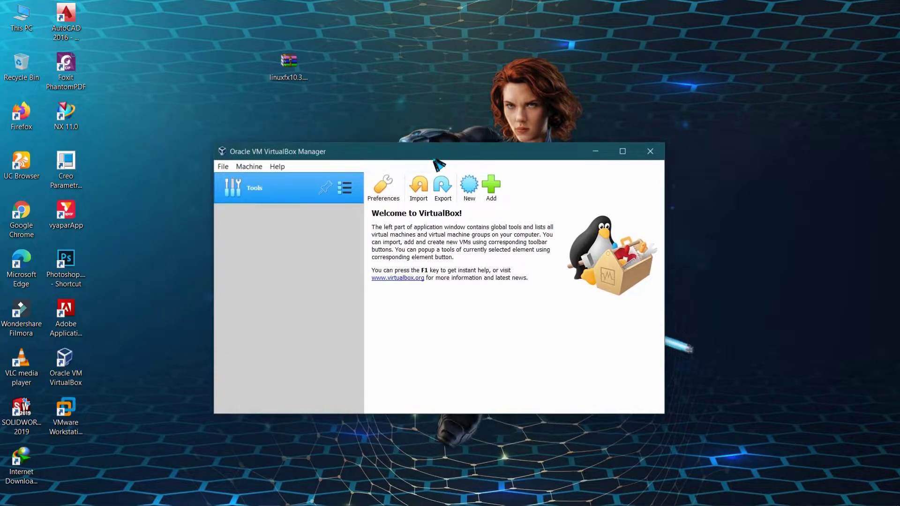
Start a new virtual machine named Windowsxf10, keeping the default machine folder.
left_click(478, 191)
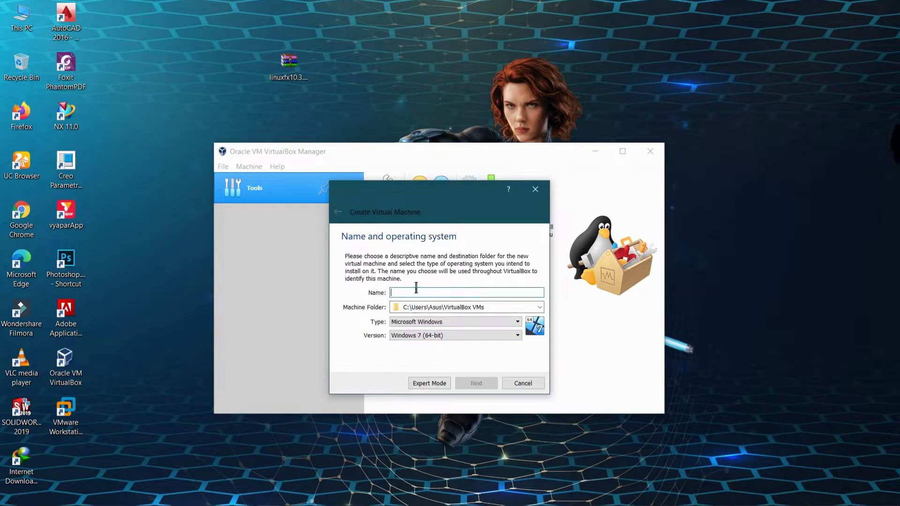
type("Li")
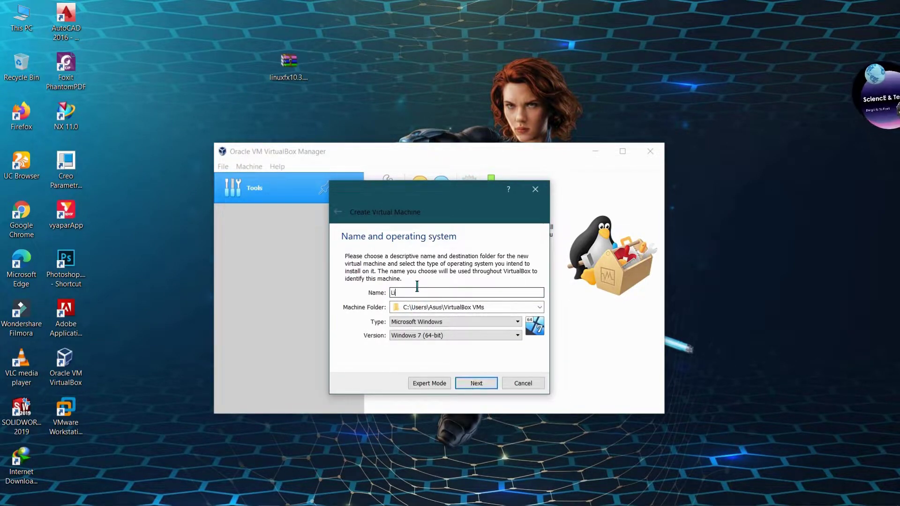
type("n")
key("BackSpace")
key("BackSpace")
key("BackSpace")
type("W")
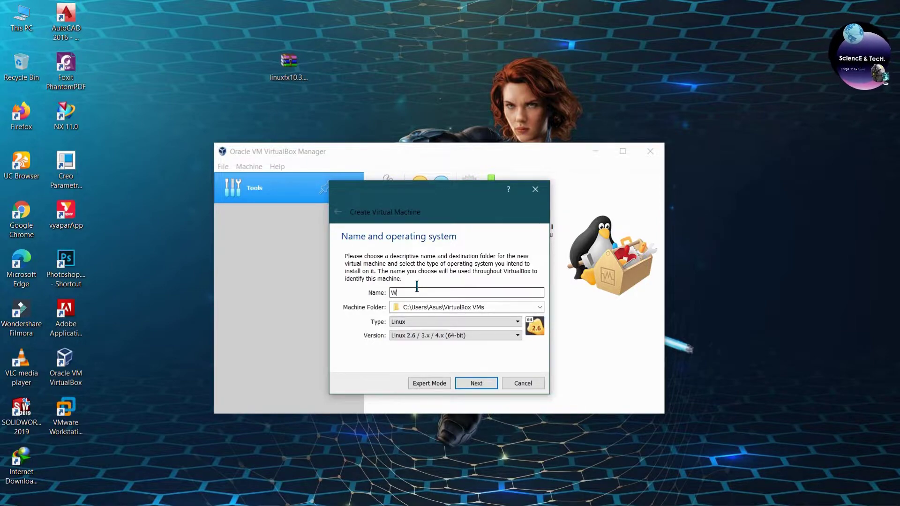
type("indows")
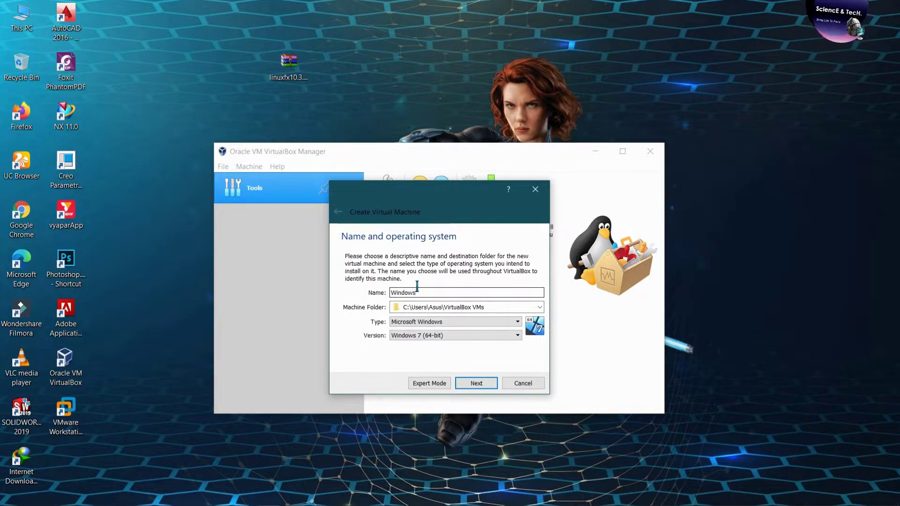
type("xp")
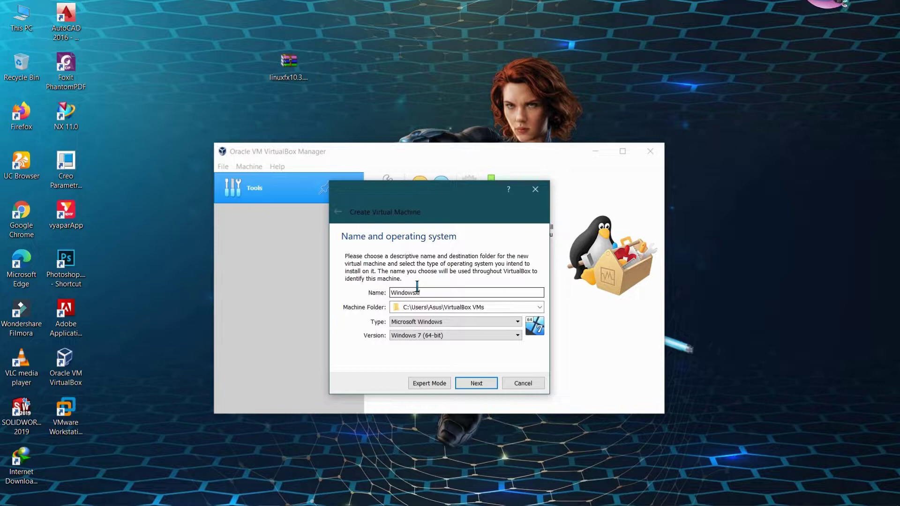
type("10")
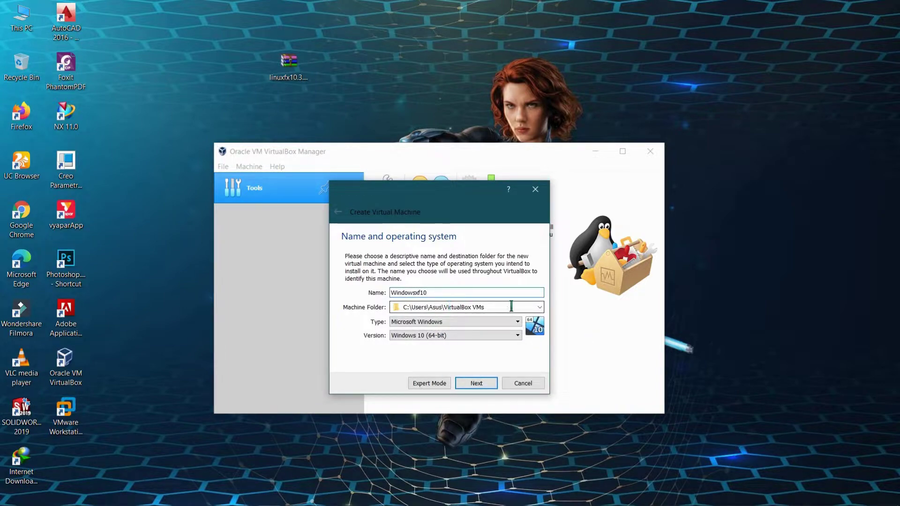
left_click(540, 307)
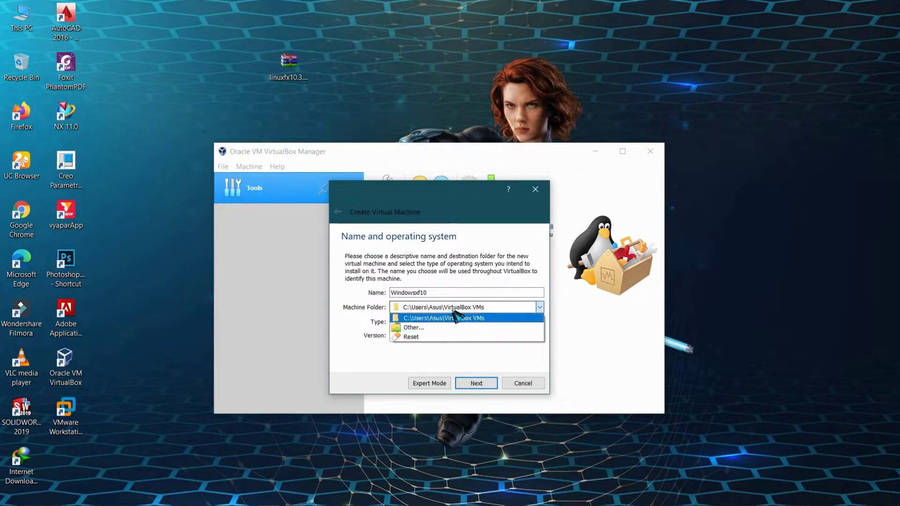
left_click(496, 319)
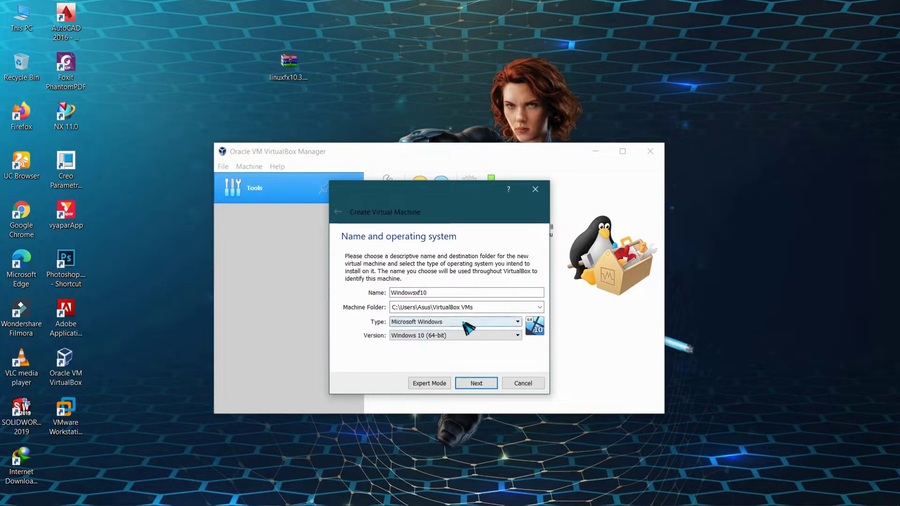
Set the machine's type to Linux and version to Other Linux (64-bit).
left_click(464, 323)
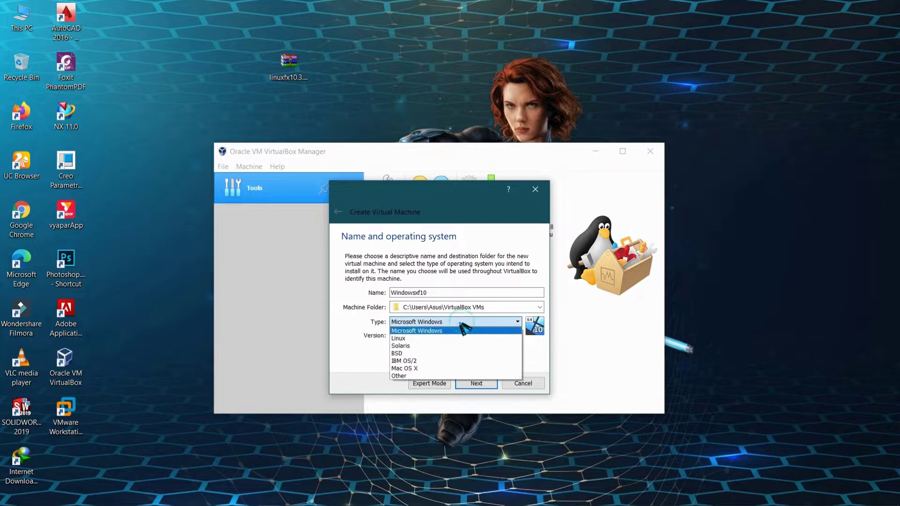
left_click(421, 337)
left_click(424, 337)
scroll(447, 398, "down", 4)
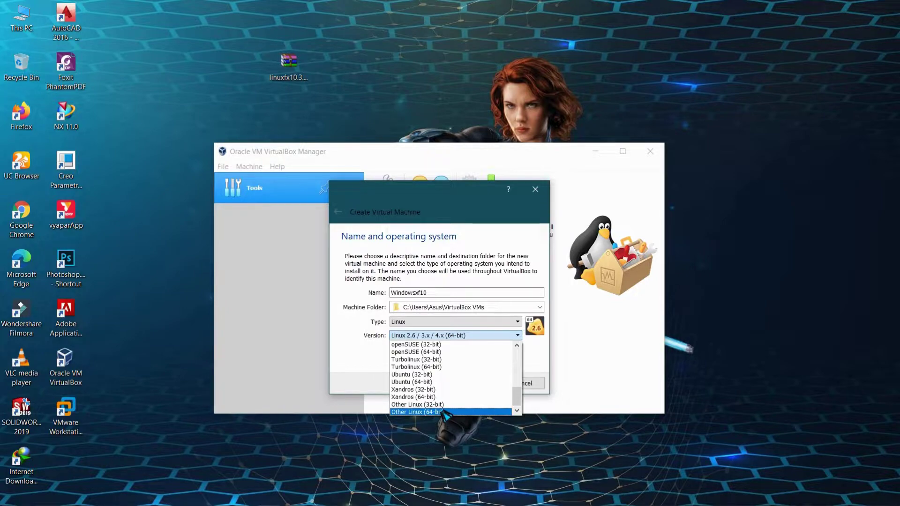
left_click(444, 412)
Give the machine 4096 MB of memory.
left_click(472, 385)
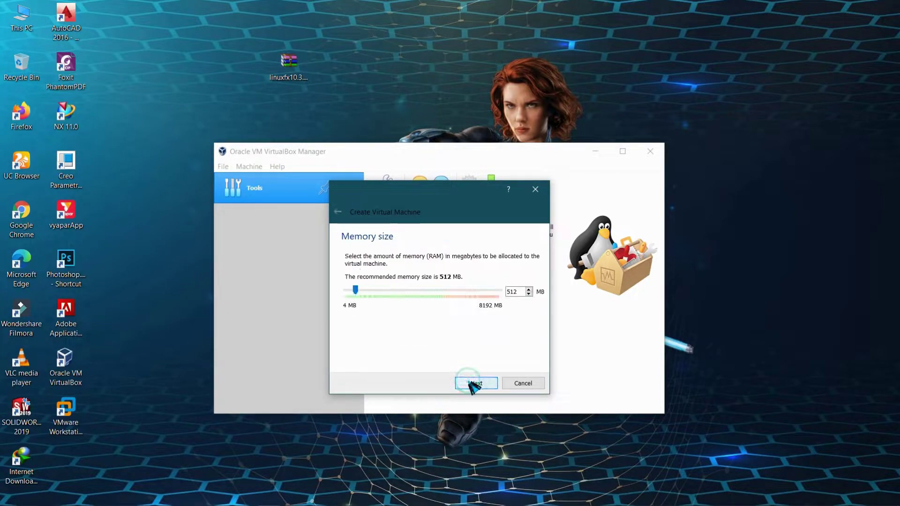
left_click_drag(355, 287, 425, 297)
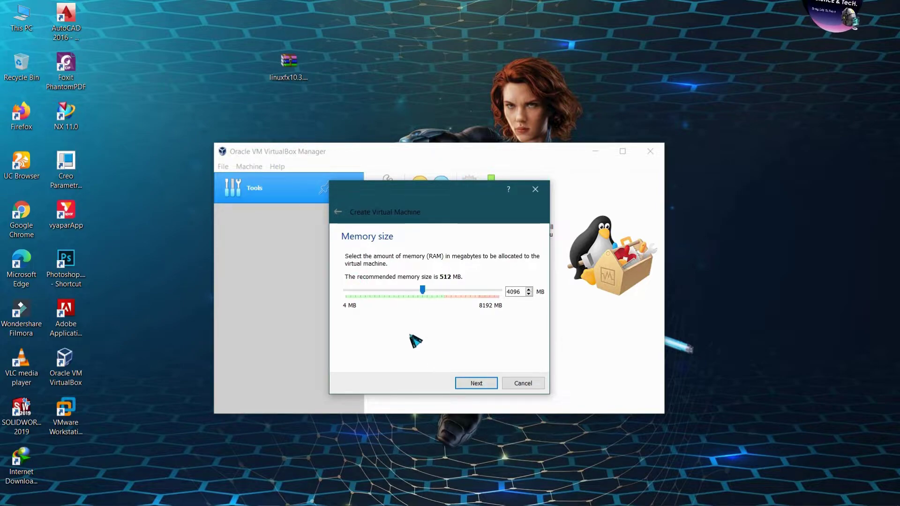
left_click(476, 383)
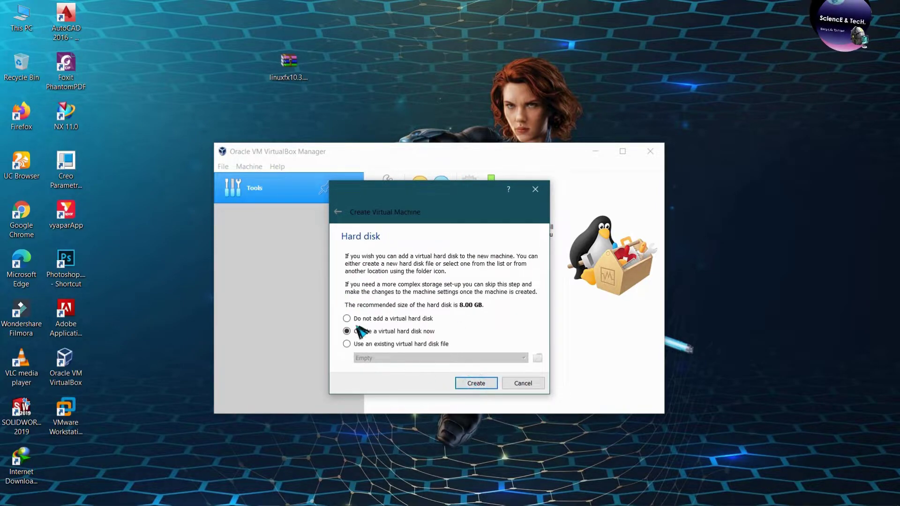
Create a new dynamically allocated 25 GB VDI hard disk and finish the machine.
left_click(485, 386)
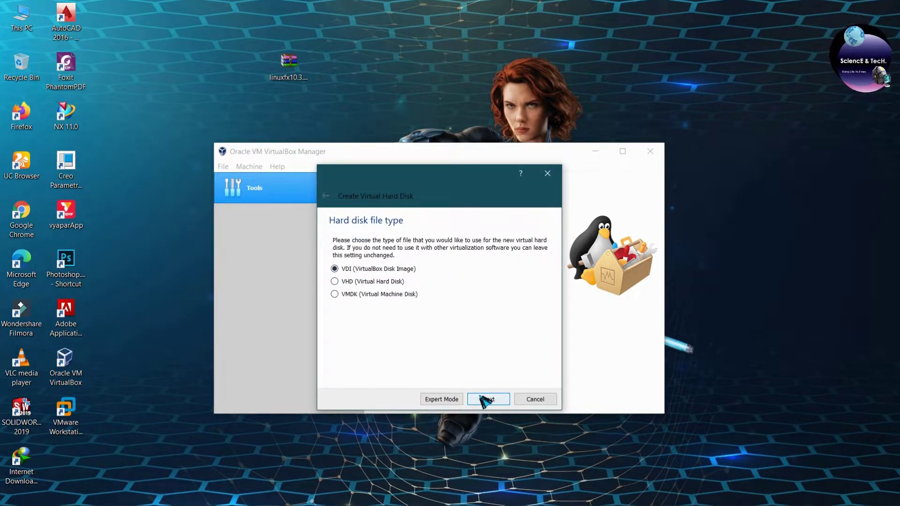
left_click(487, 398)
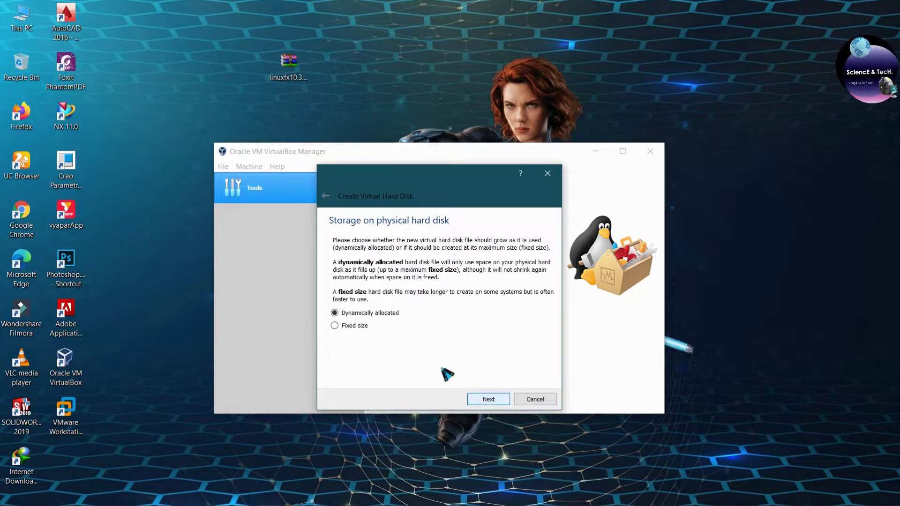
left_click(487, 399)
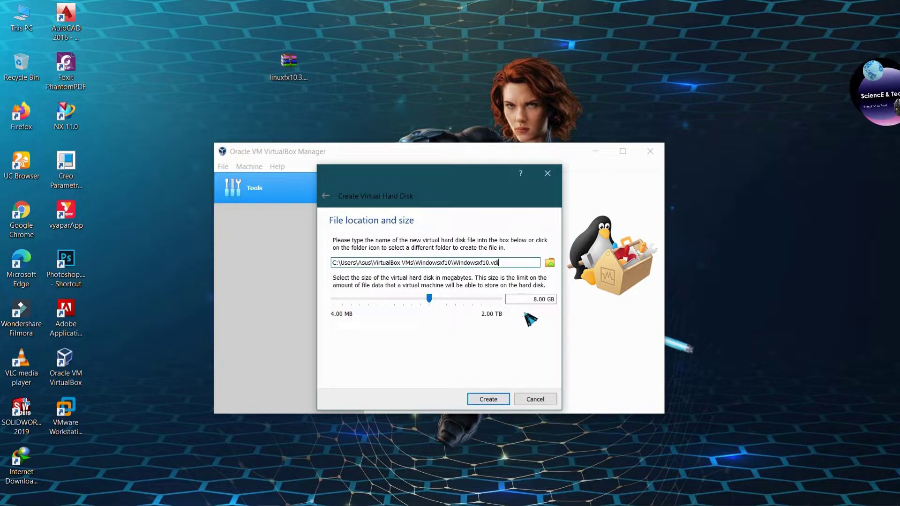
left_click_drag(543, 300, 527, 296)
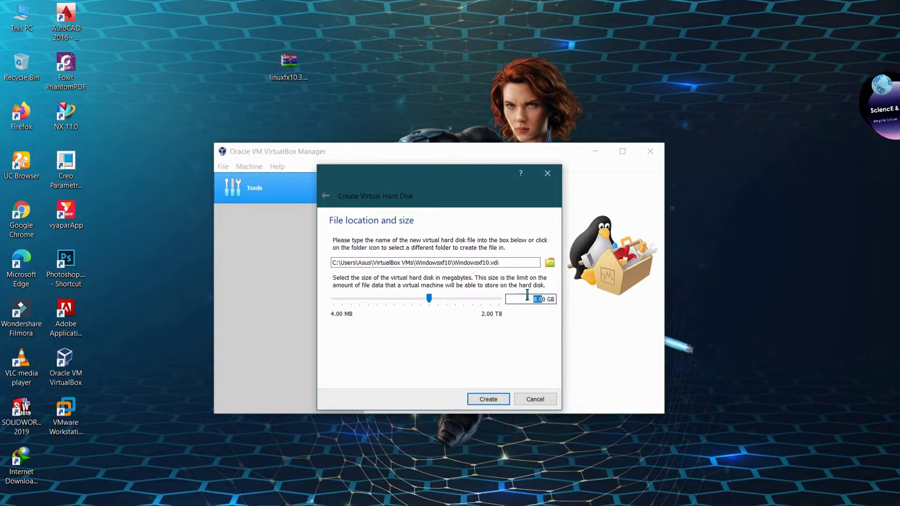
key("BackSpace")
type("20")
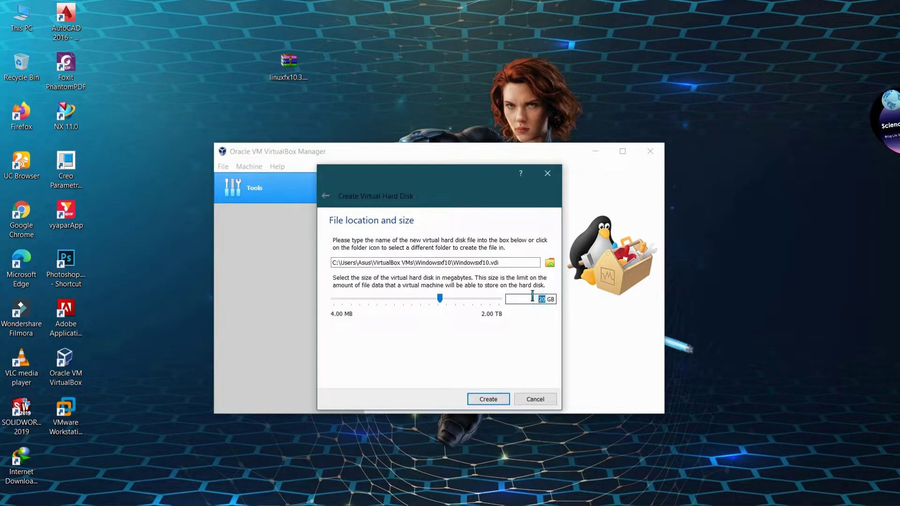
left_click(490, 398)
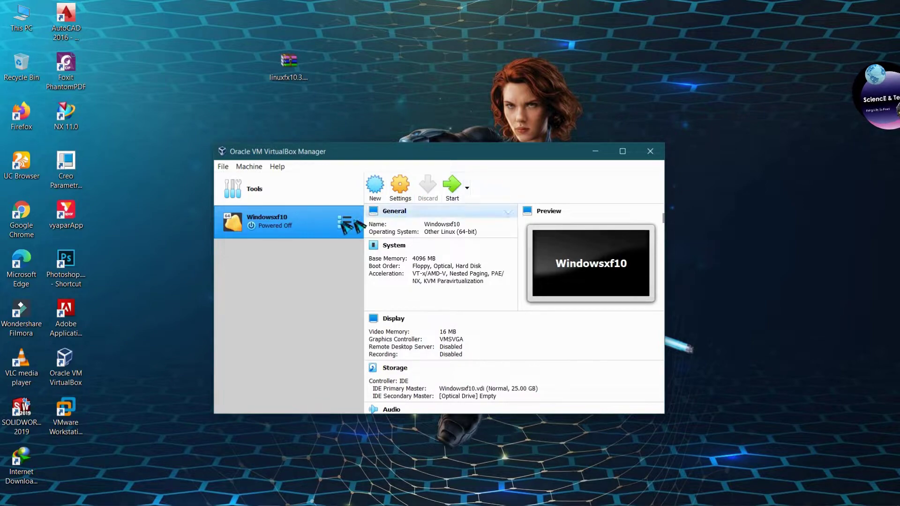
In Windowsxf10's settings, give the VM 2 processors.
right_click(320, 219)
left_click(332, 229)
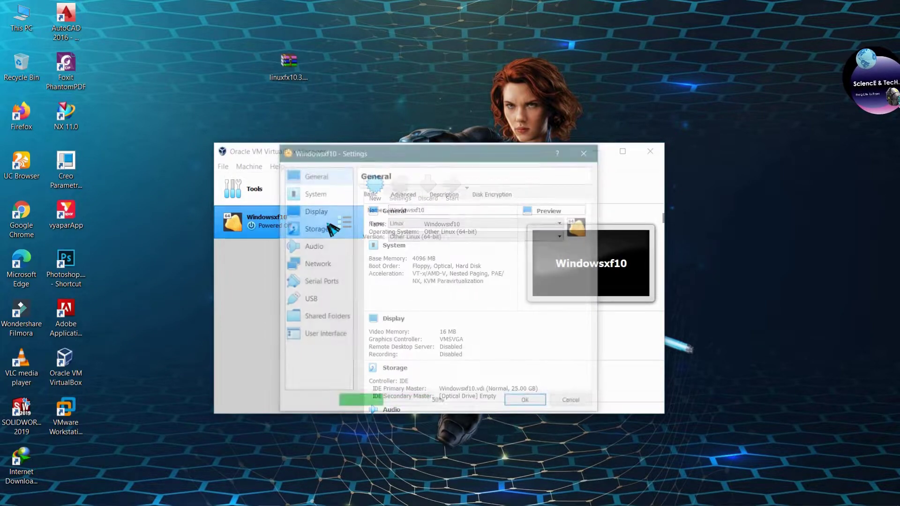
left_click(388, 193)
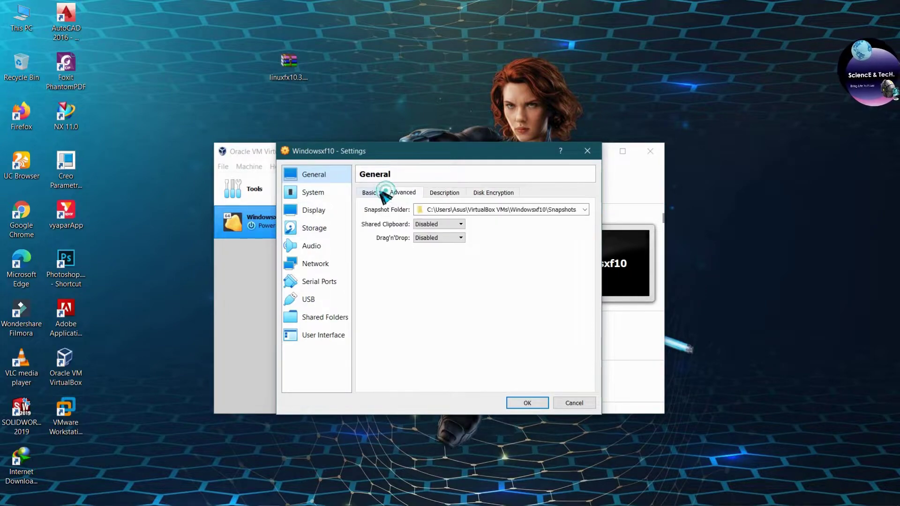
left_click(369, 192)
left_click(310, 192)
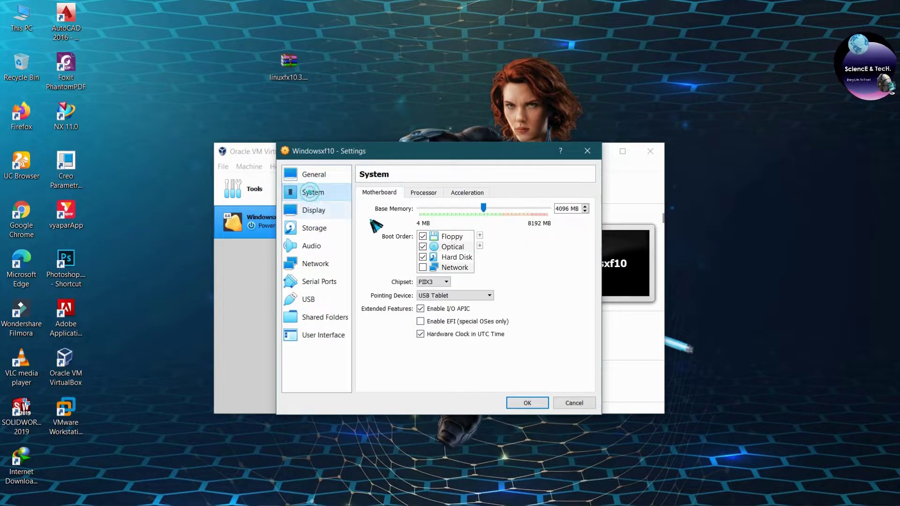
left_click(424, 194)
left_click_drag(421, 207, 444, 210)
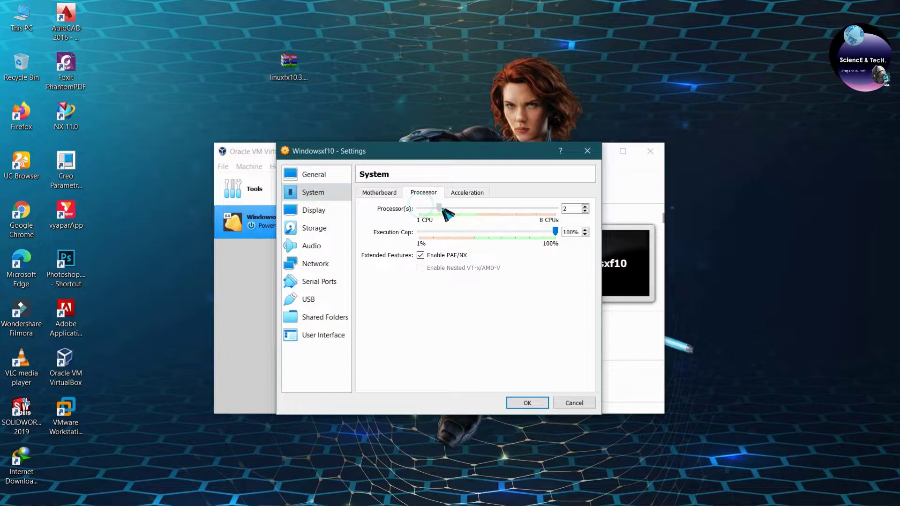
Remove Floppy from the boot order and raise video memory to 128 MB.
left_click(369, 194)
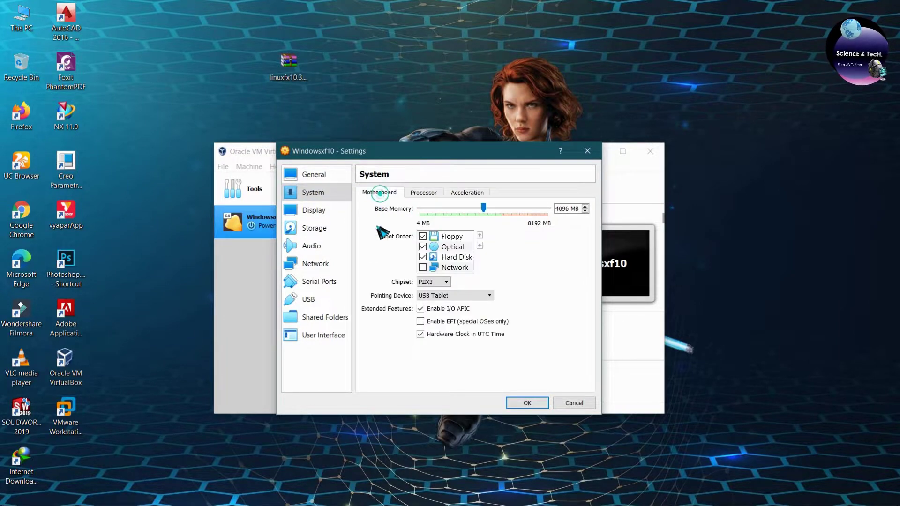
left_click(425, 235)
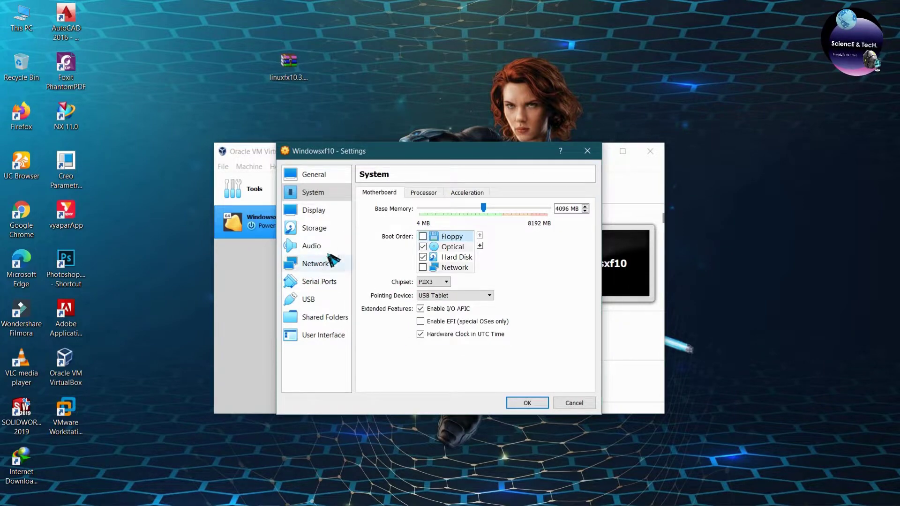
left_click(324, 211)
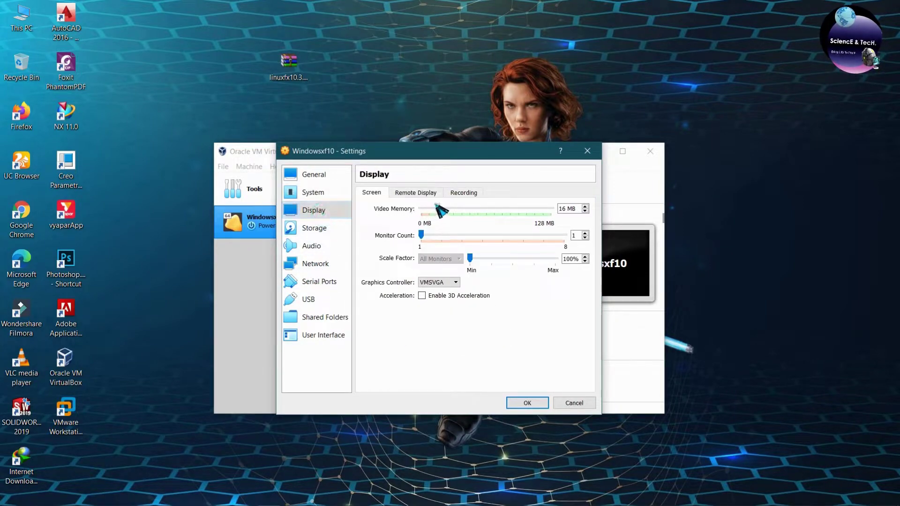
left_click_drag(437, 207, 571, 227)
Load linuxfx10.3.1-wx-lts.iso into the VM's empty optical drive.
left_click(331, 228)
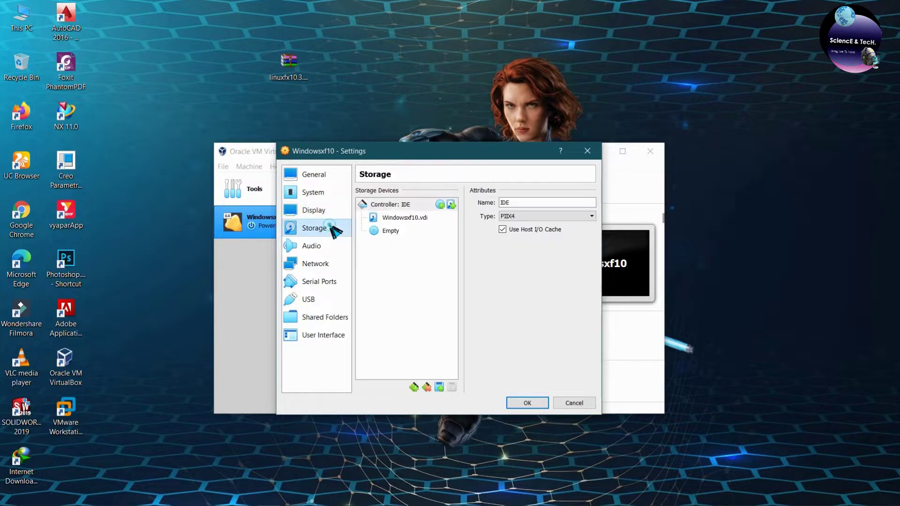
left_click(415, 230)
left_click(590, 204)
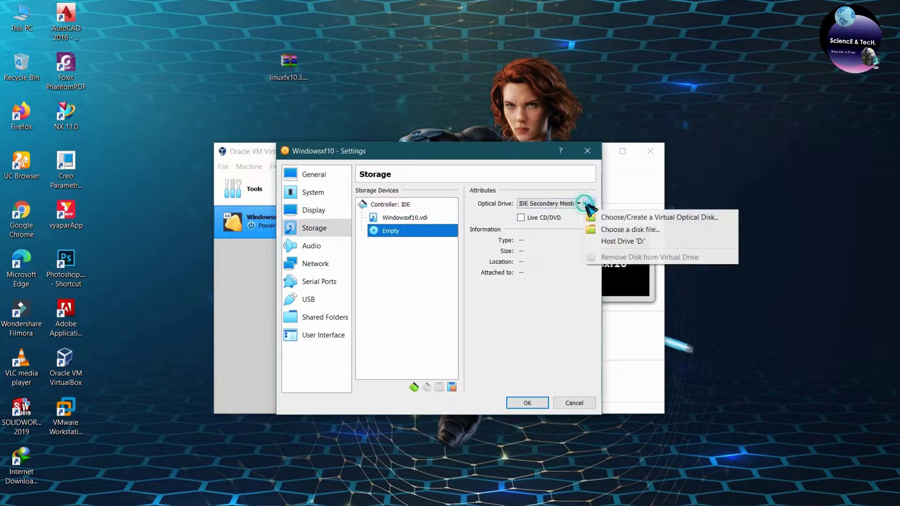
left_click(594, 229)
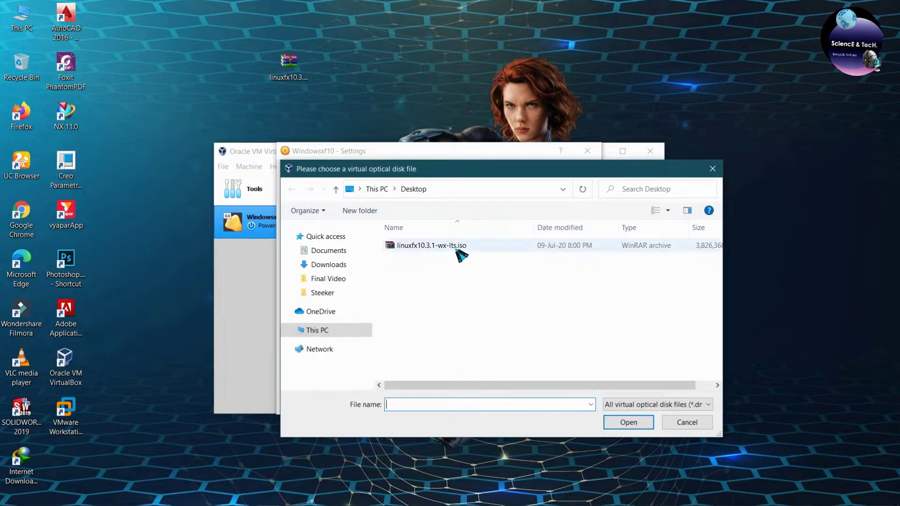
left_click(295, 85)
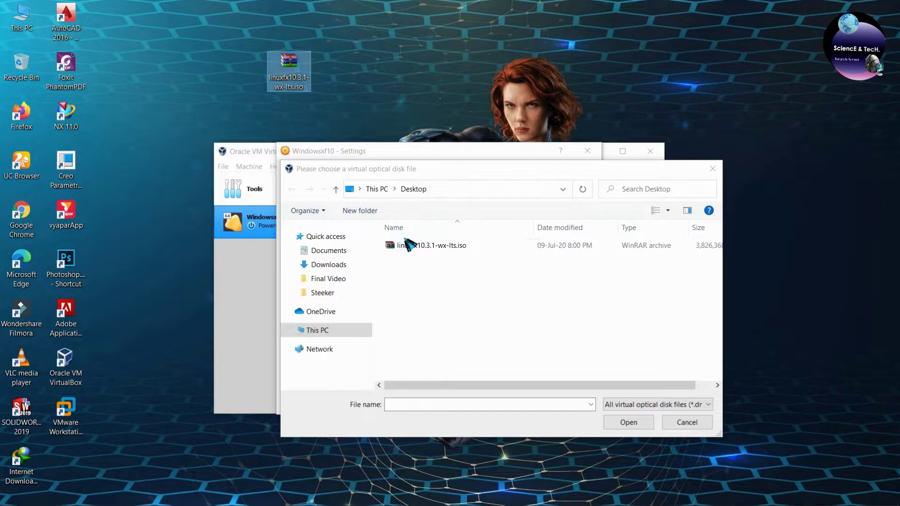
left_click(408, 246)
left_click(626, 422)
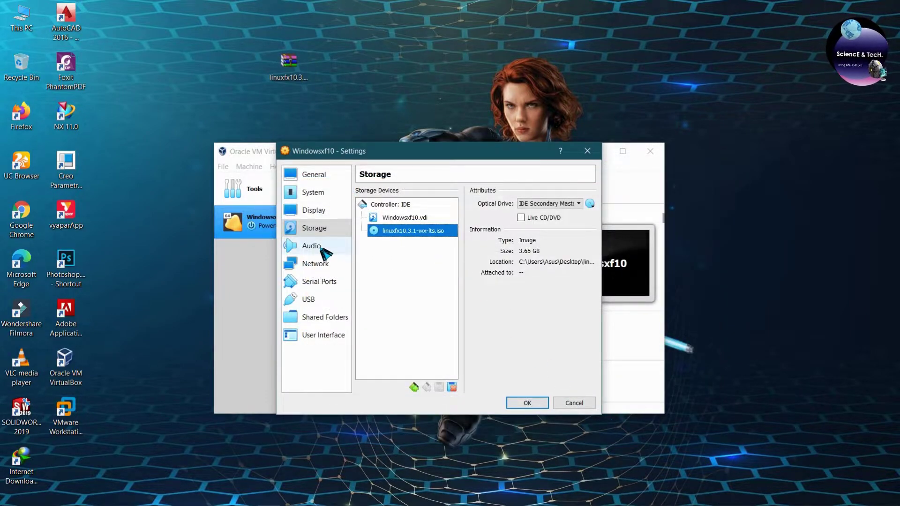
Switch the USB controller to USB 3.0 (xHCI) and save the settings.
left_click(302, 263)
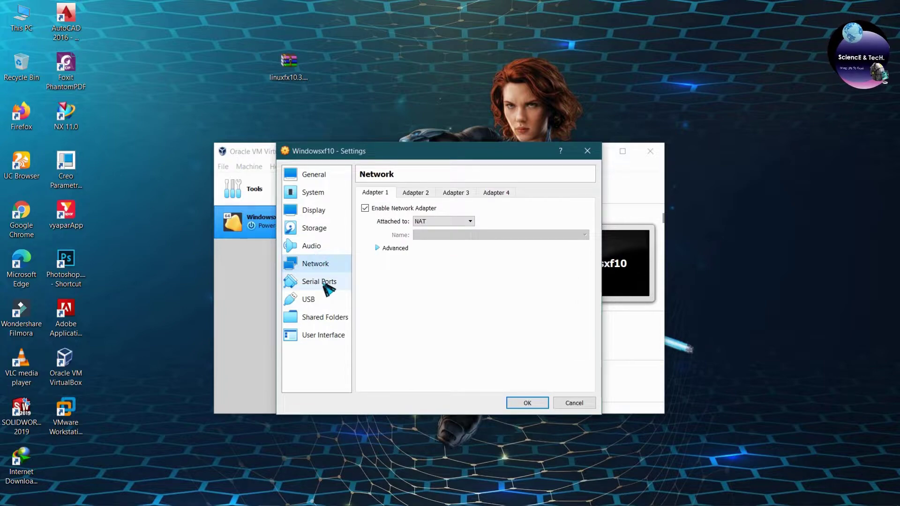
left_click(329, 282)
left_click(313, 299)
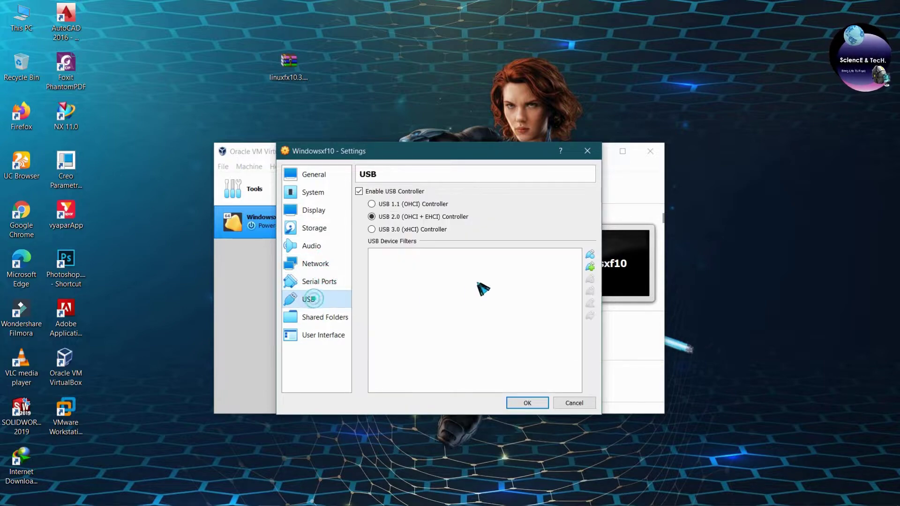
left_click(393, 229)
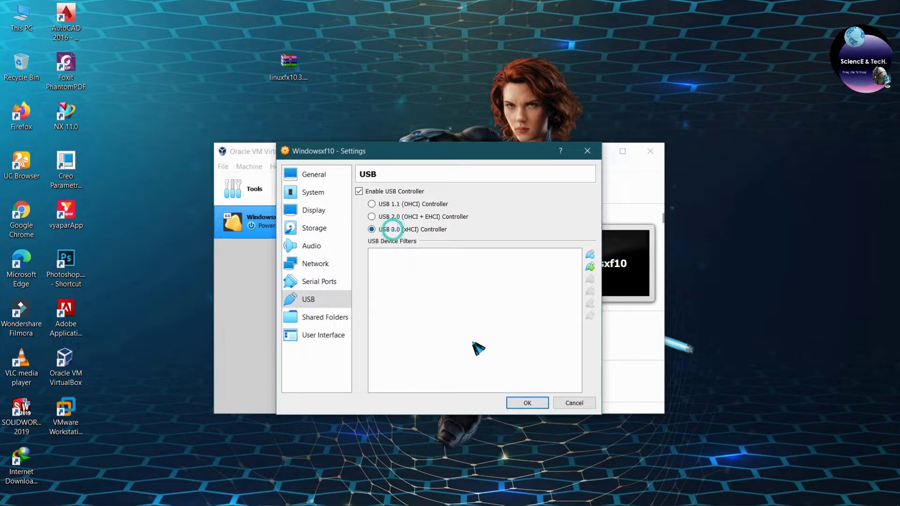
left_click(528, 403)
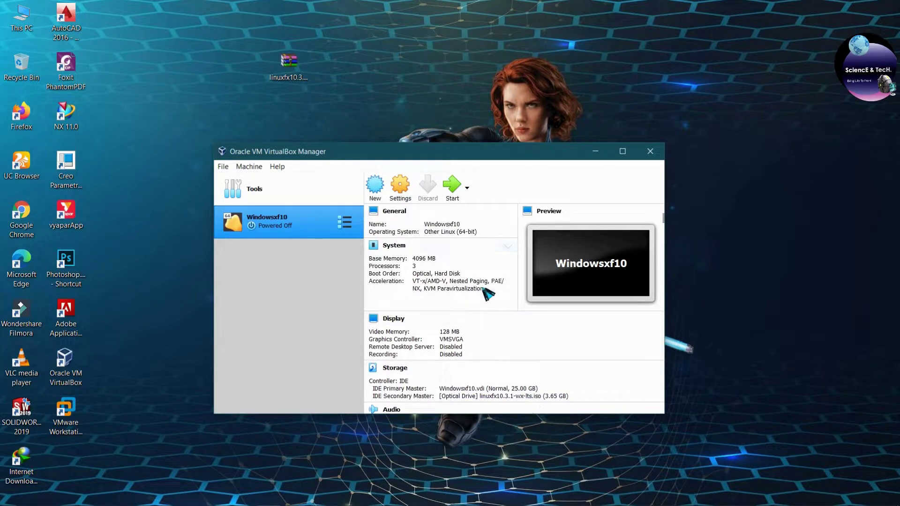
Start Windowsxf10 from linuxfx10.3.1-wx-lts.iso and maximize its VM window.
left_click(451, 185)
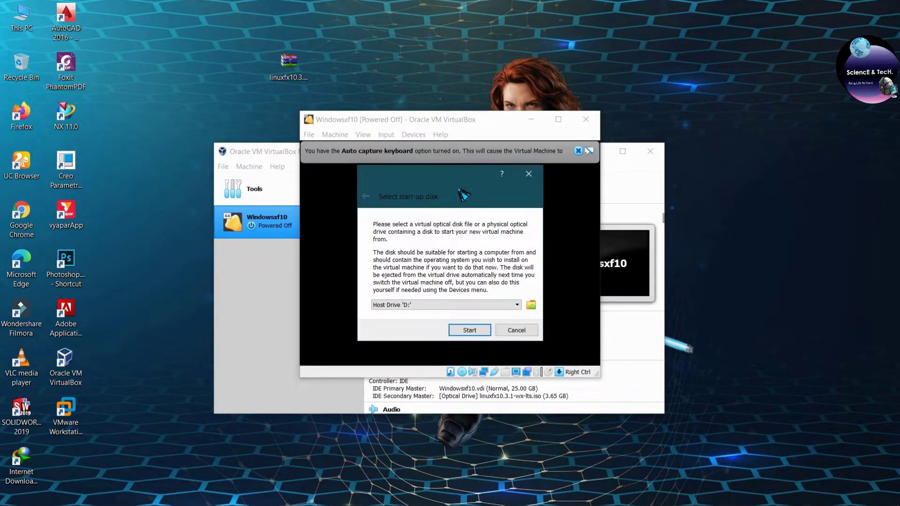
left_click(446, 305)
left_click(439, 322)
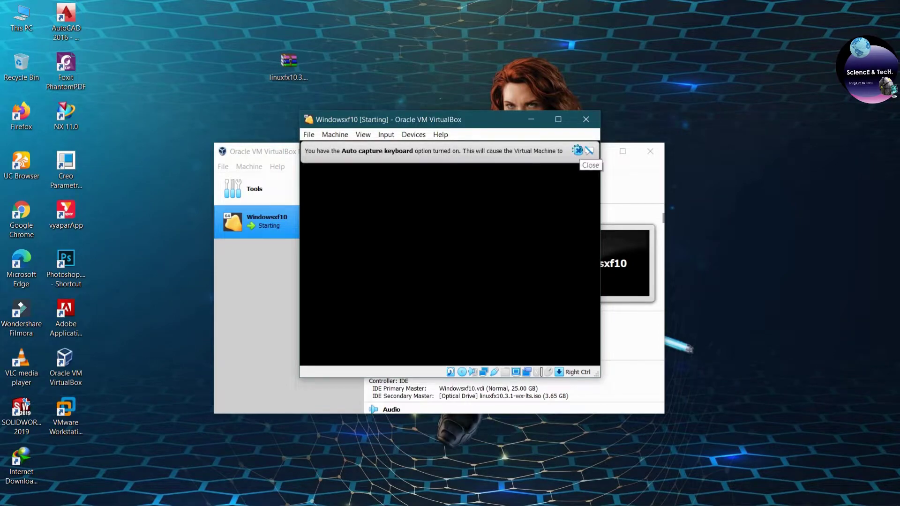
left_click(581, 152)
left_click(558, 119)
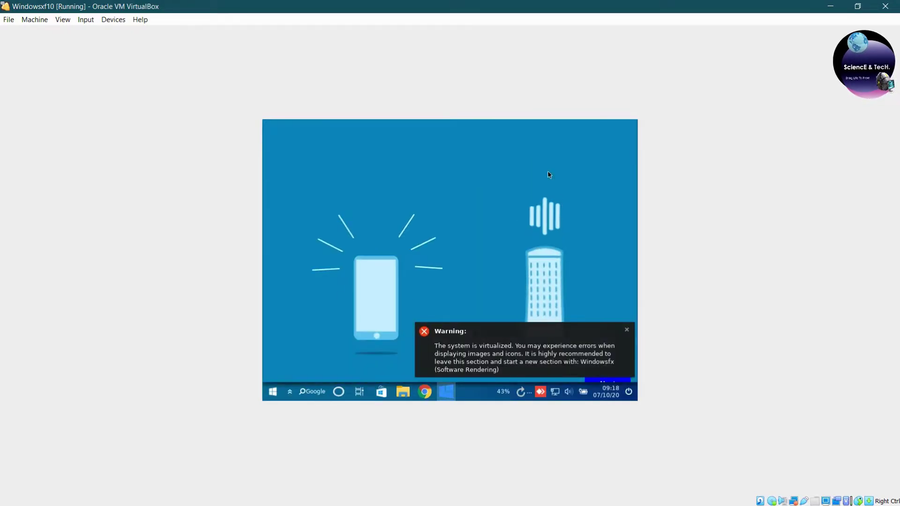
Dismiss both virtualization warnings in the guest.
left_click(627, 330)
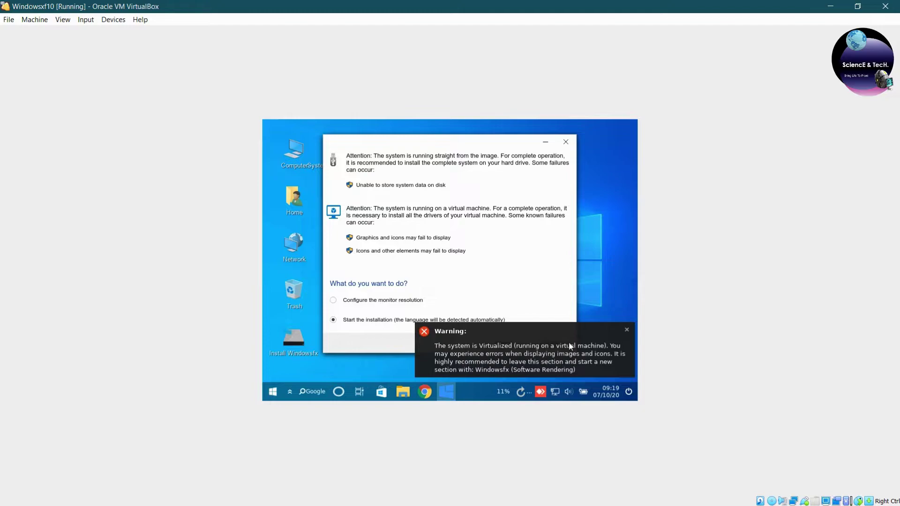
left_click(627, 331)
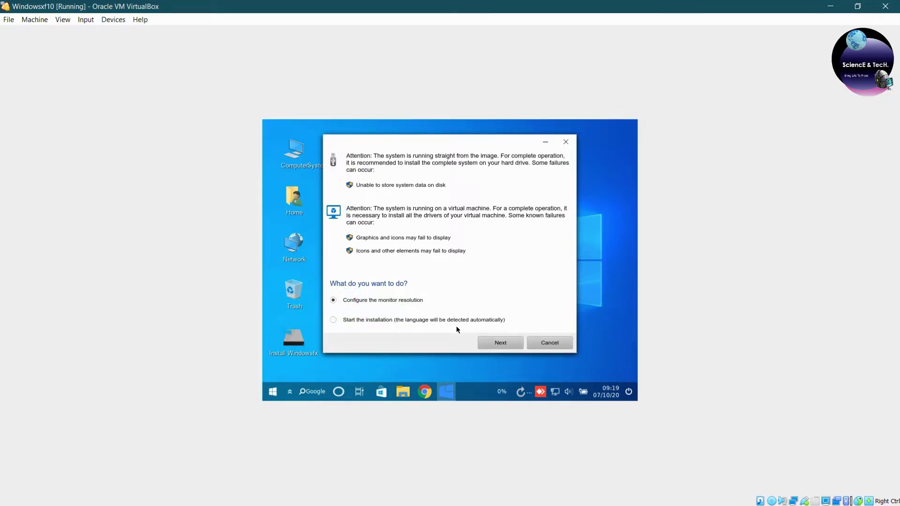
Apply and keep a 1360 x 768 (16:9) guest resolution, then close display settings.
left_click(489, 343)
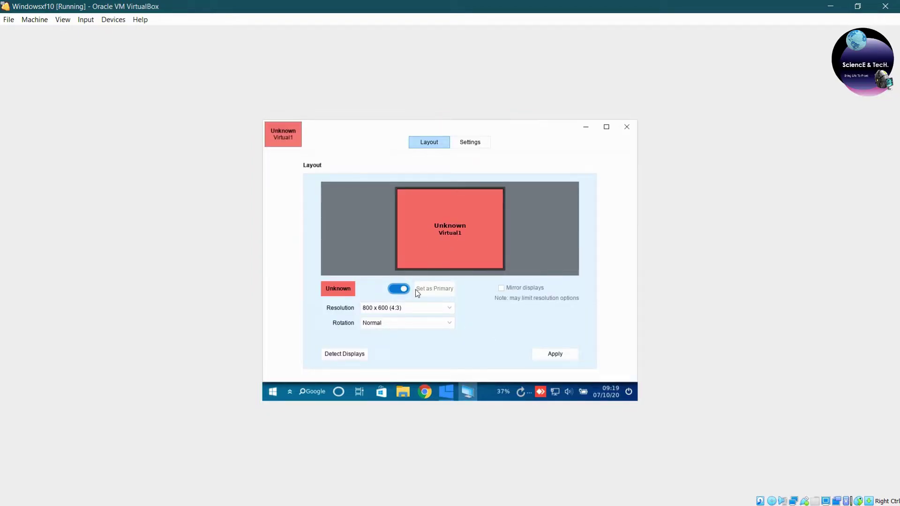
left_click(434, 308)
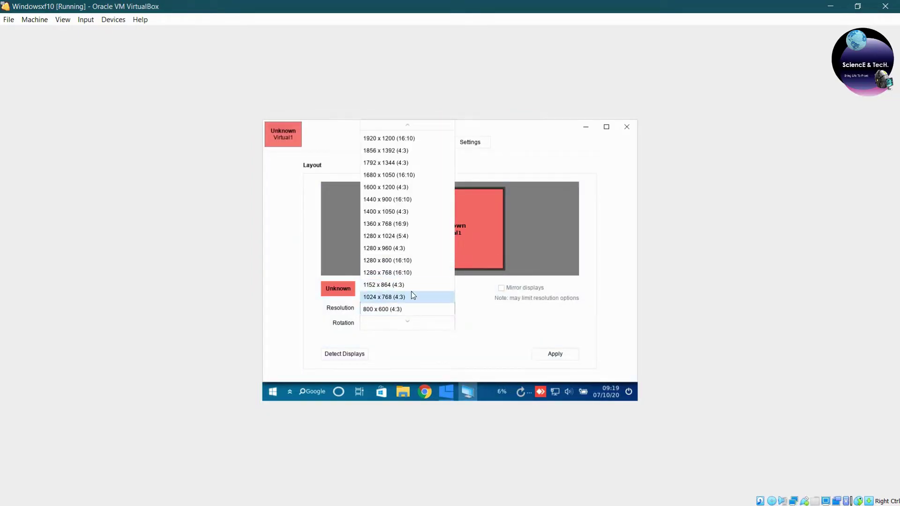
scroll(398, 285, "up", 1)
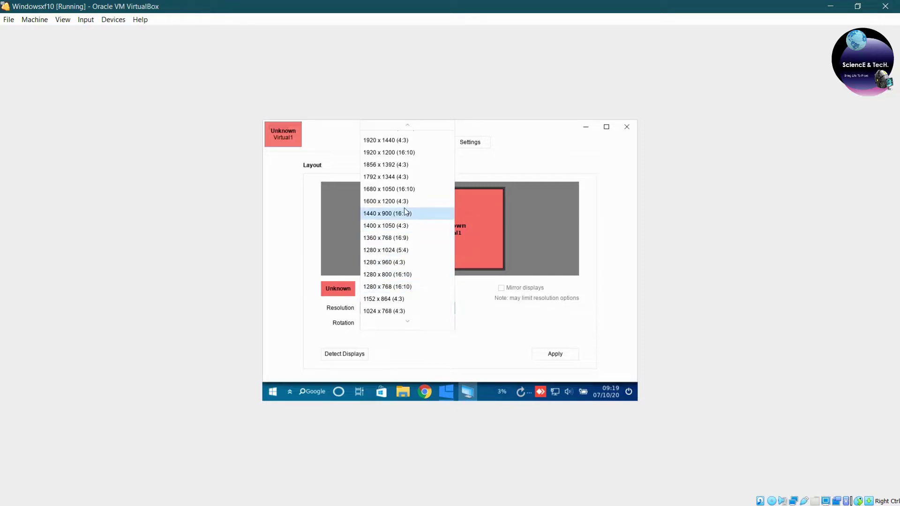
left_click(410, 237)
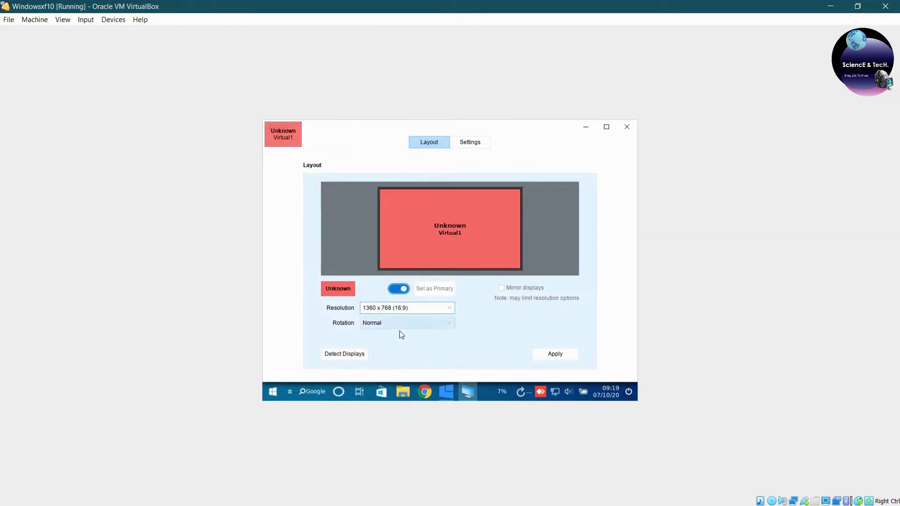
left_click(553, 355)
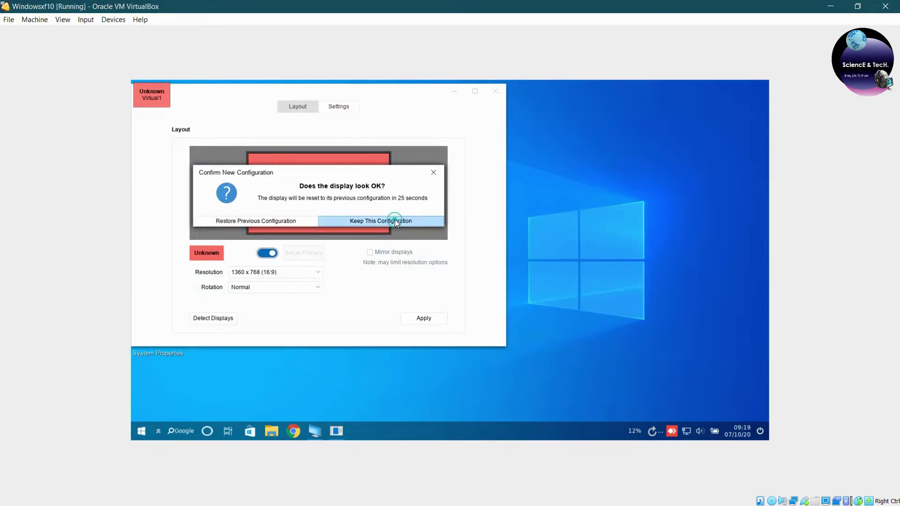
left_click(395, 220)
left_click(497, 91)
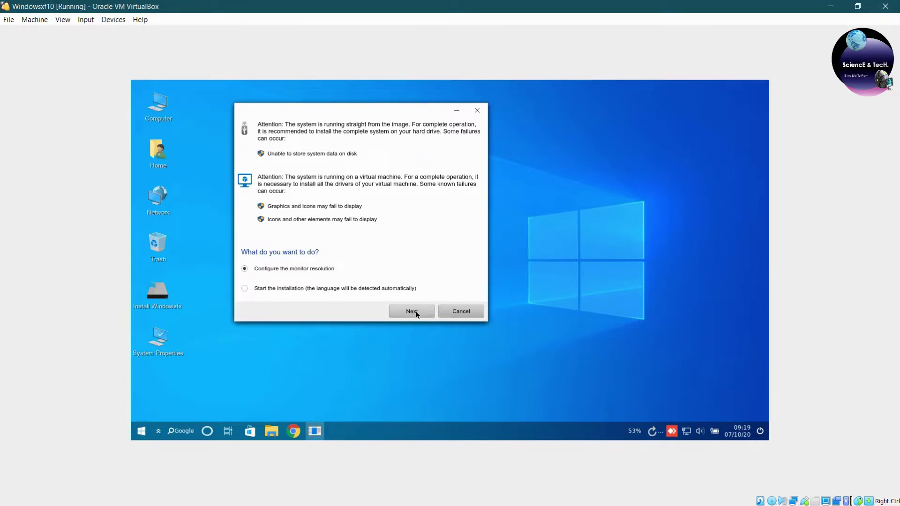
Launch the Windowsfx installer, leave American English as language, and advance to Location.
left_click(284, 289)
left_click(412, 312)
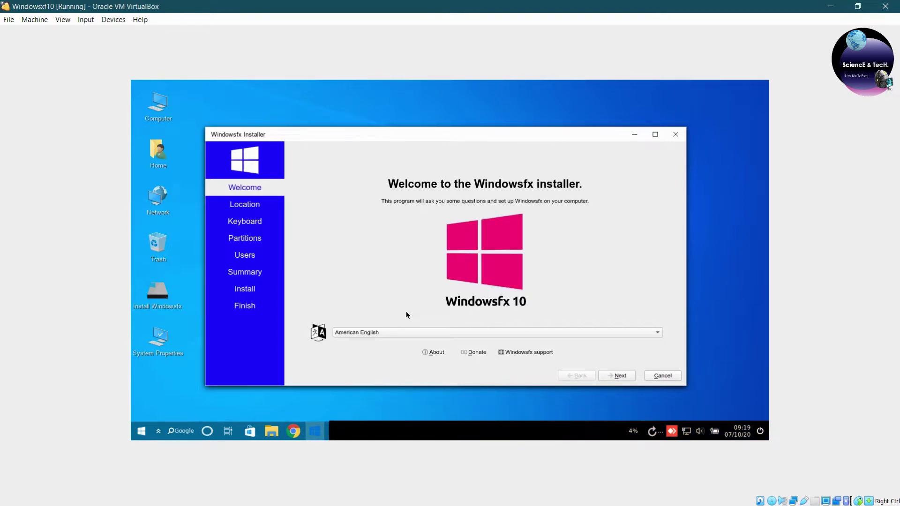
left_click(476, 332)
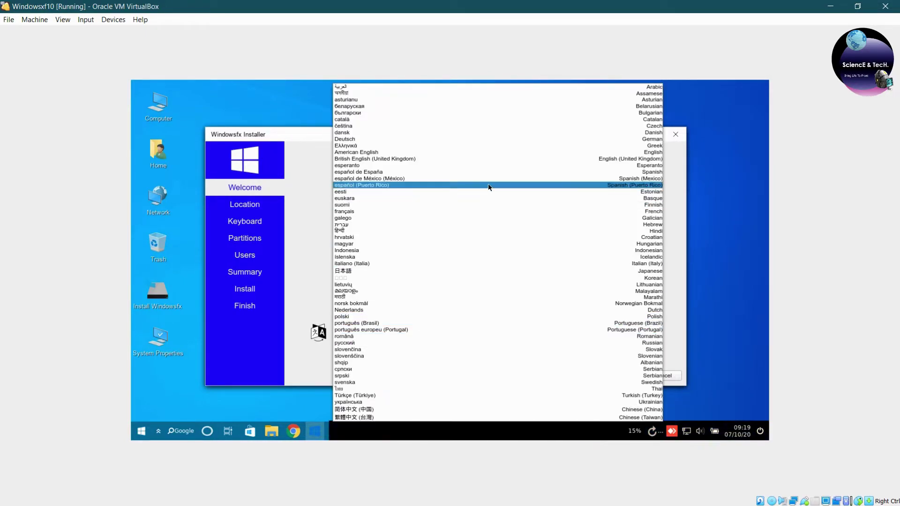
left_click(318, 253)
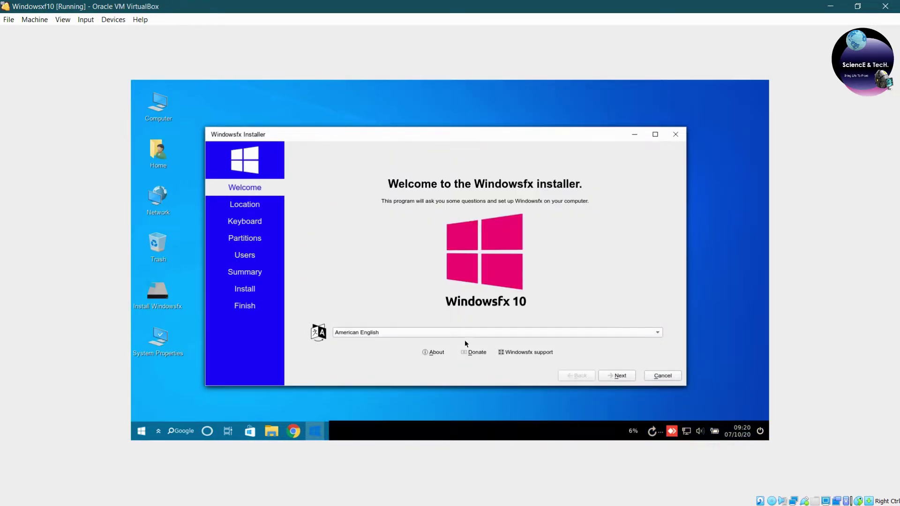
left_click(610, 377)
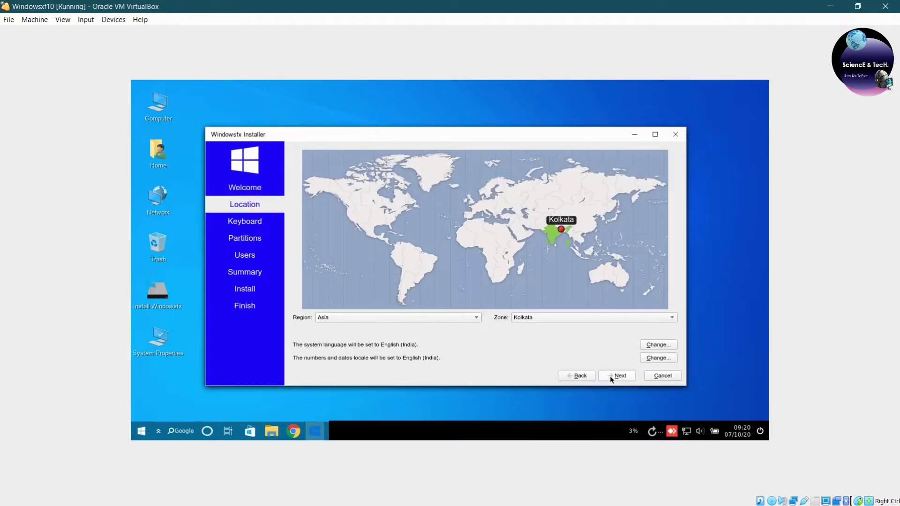
Keep the Asia/Kolkata time zone and choose the English (India, with rupee) keyboard layout.
left_click(347, 316)
left_click(346, 316)
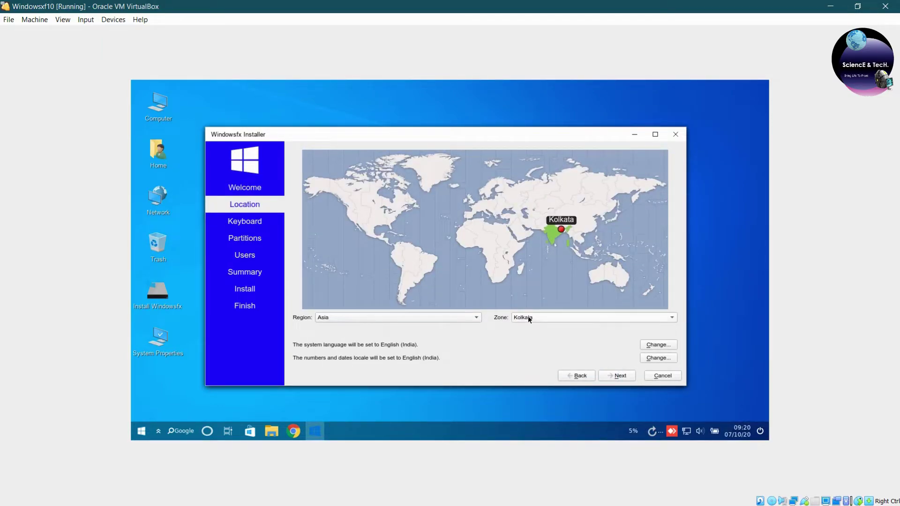
left_click(618, 375)
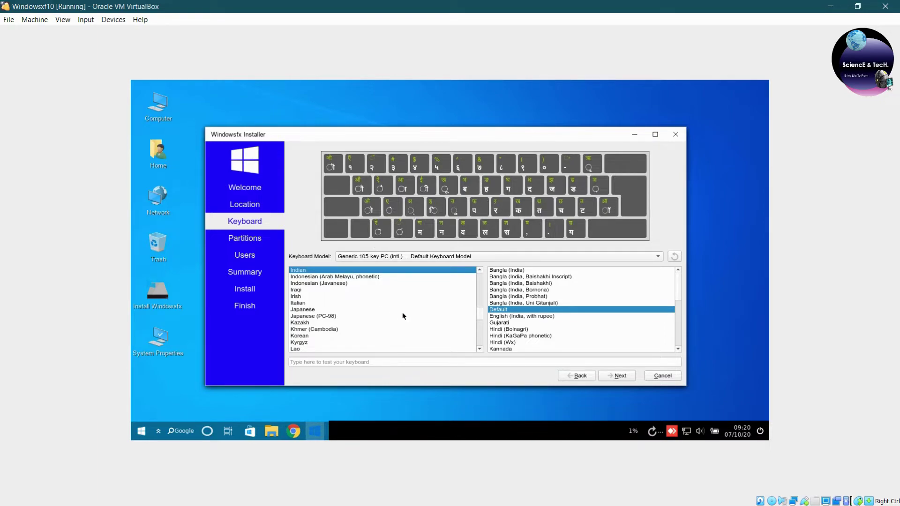
left_click(512, 316)
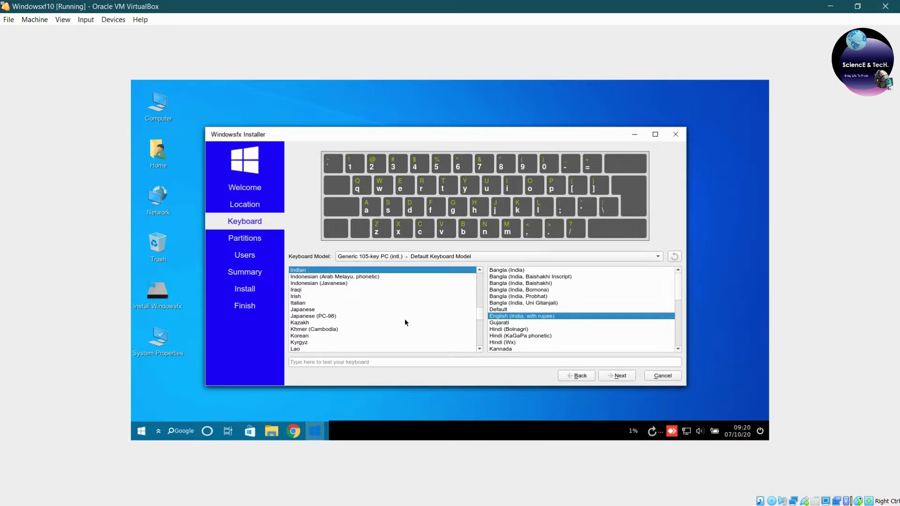
left_click(621, 375)
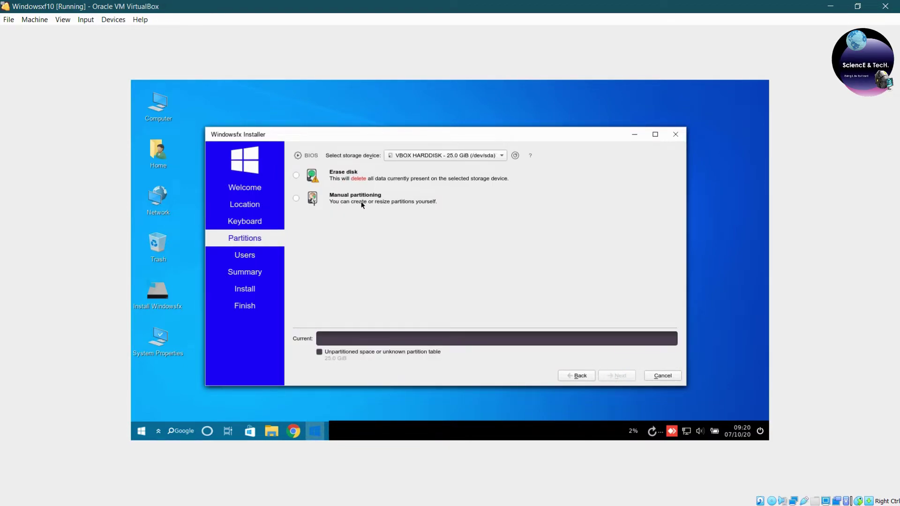
Choose Erase disk with the 25.0 GiB VBOX HARDDISK as target and continue to Users.
left_click(297, 198)
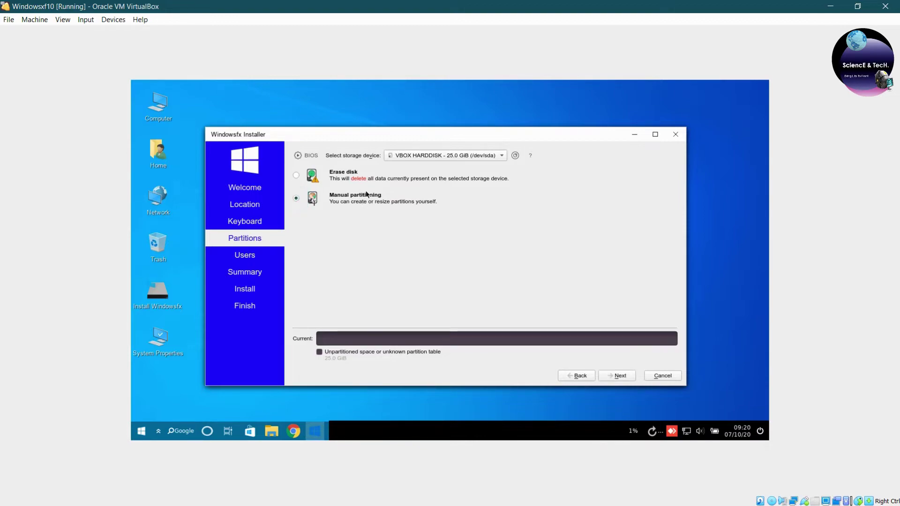
left_click(296, 175)
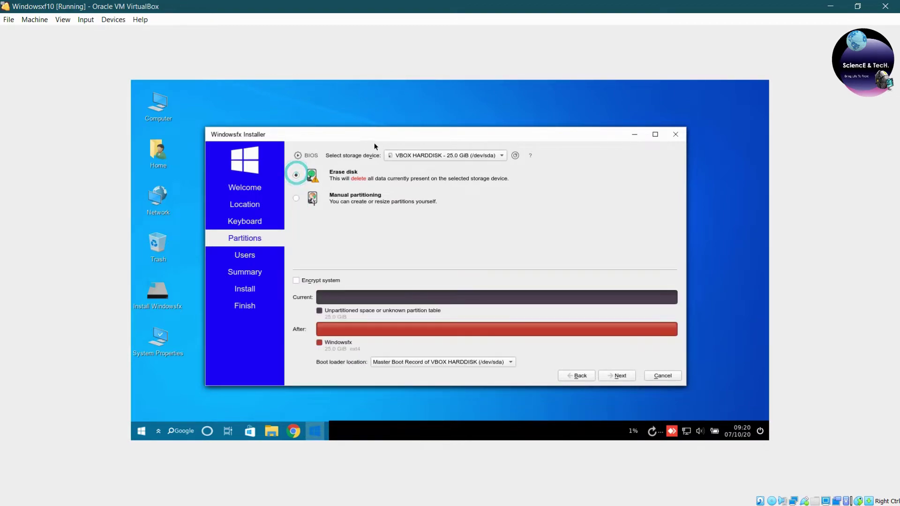
left_click(428, 154)
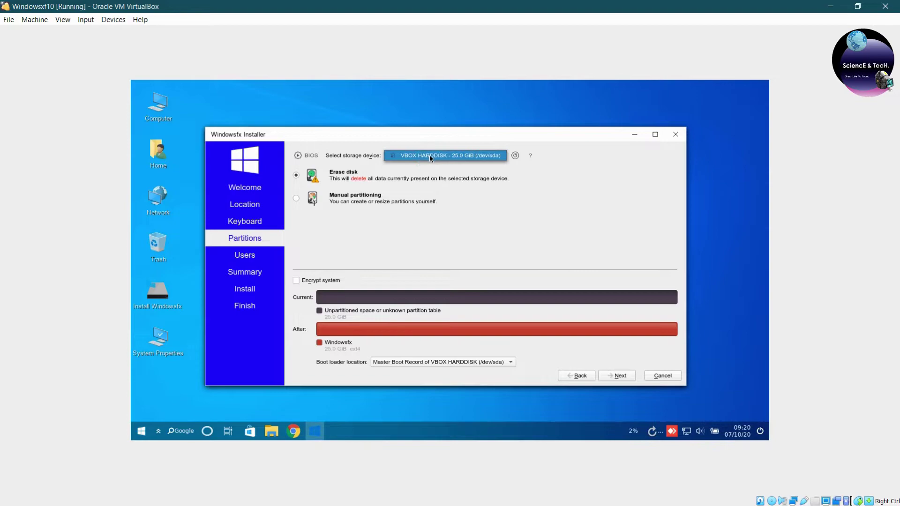
left_click(429, 155)
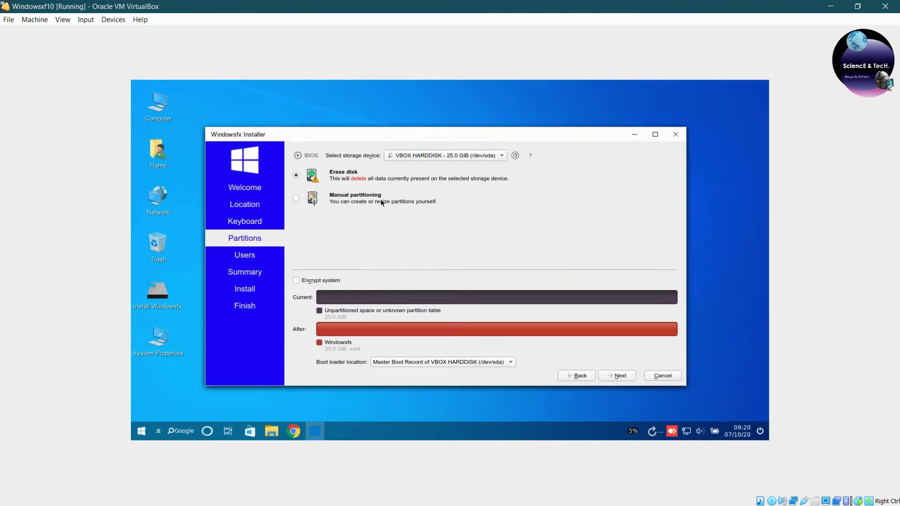
left_click(614, 375)
Enter the user's full name and set the computer name to sciecnetechworld.
type("Skibran")
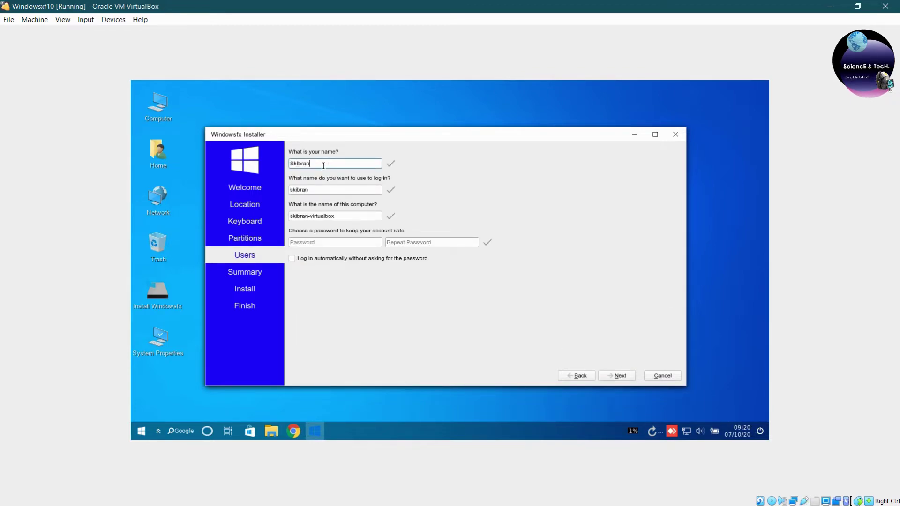
key("Left")
key("Left")
key("Left")
key("Left")
key("Left")
triple_click(335, 216)
type("sciecnete")
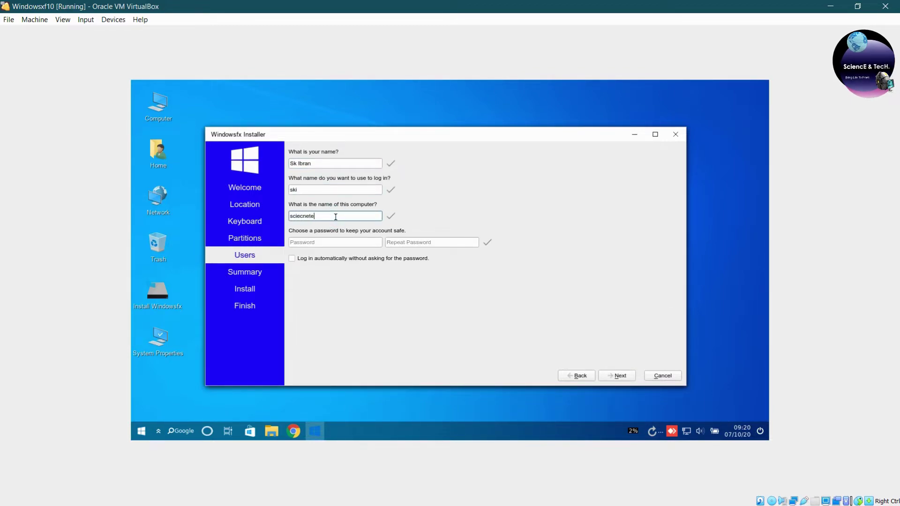
type("chworld")
Enter and repeat the account password, then review the installation Summary page.
left_click(332, 242)
type("123")
key("Tab")
type("123456789")
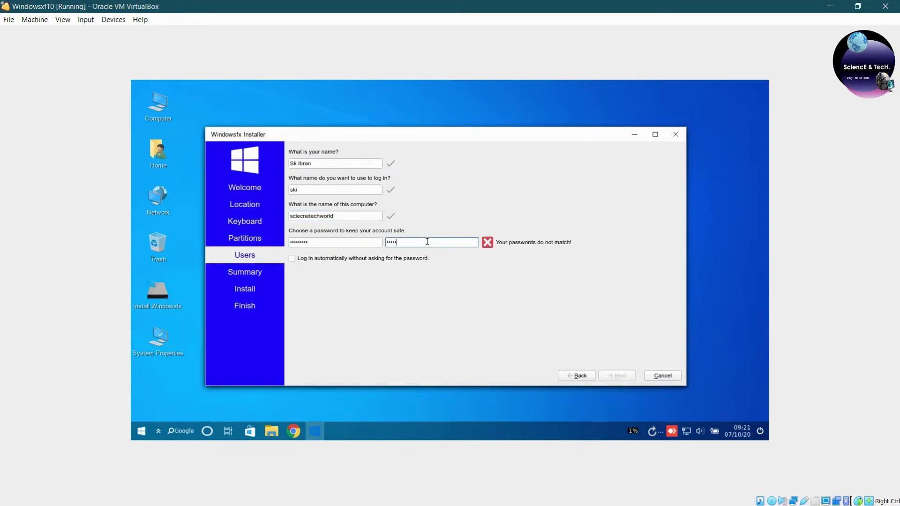
left_click(620, 376)
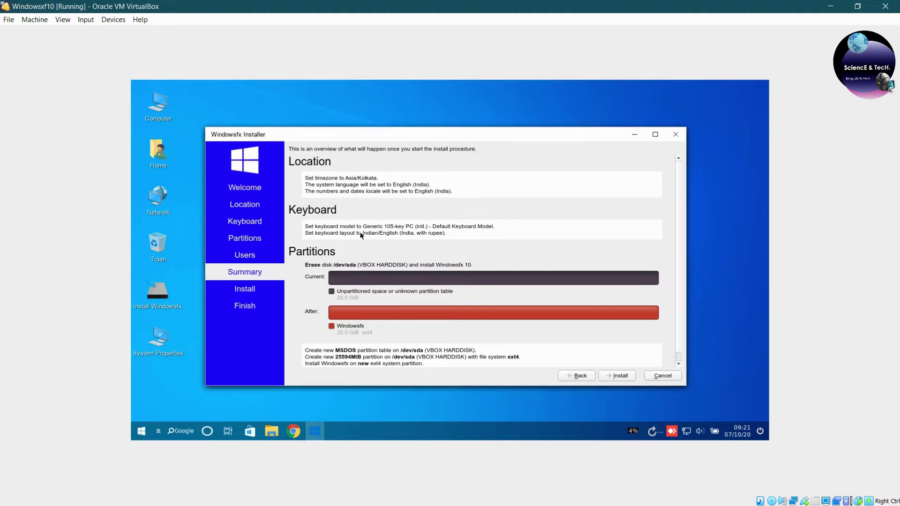
scroll(429, 321, "down", 1)
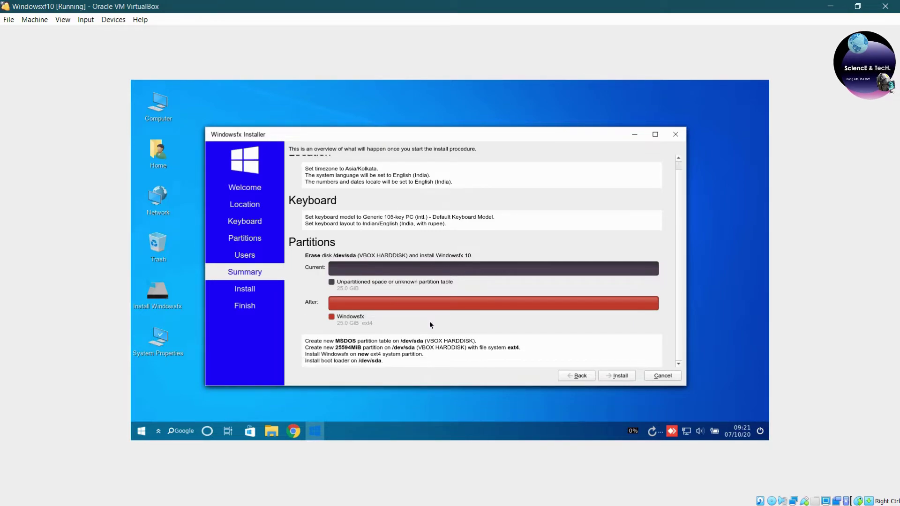
scroll(427, 325, "up", 1)
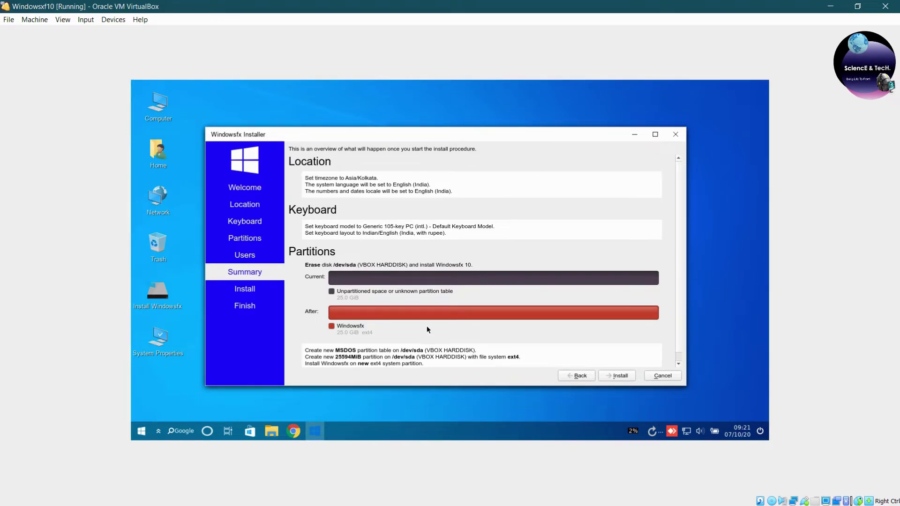
Start the Windowsfx install and confirm Install now to write changes to the disk.
left_click(618, 375)
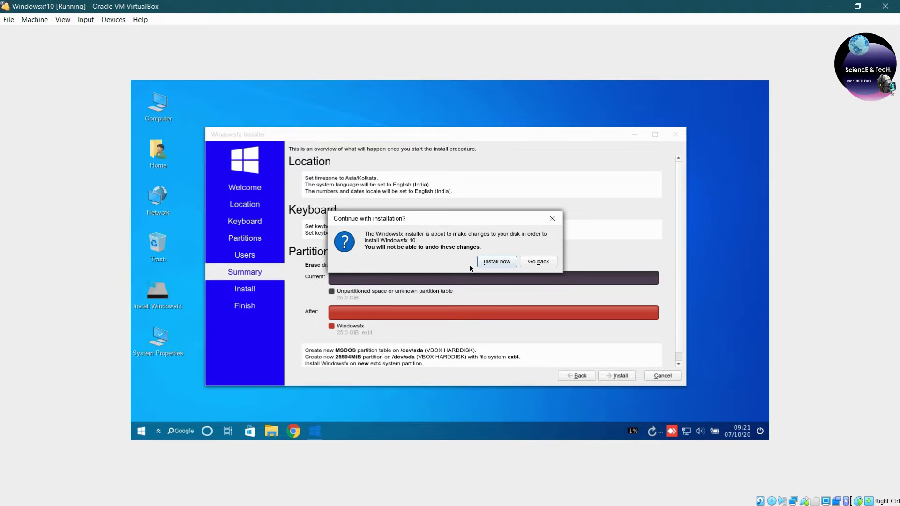
left_click(490, 262)
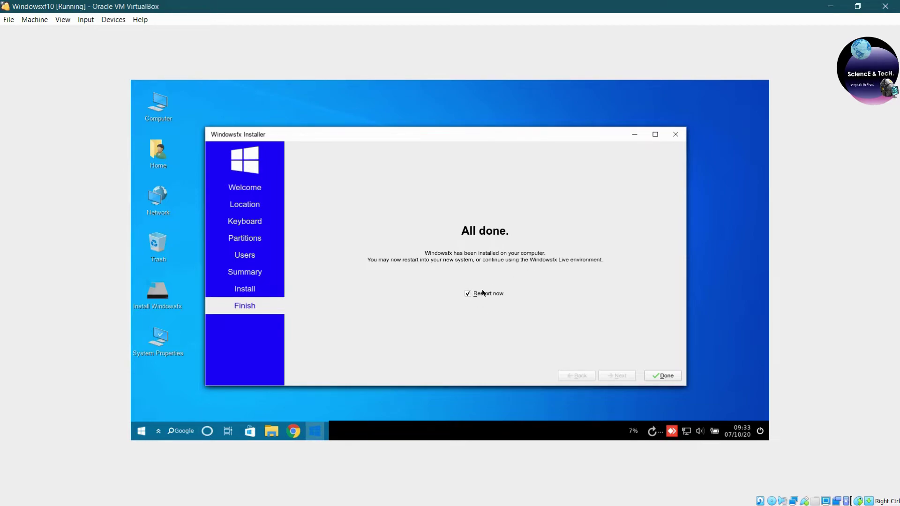
Force-unmount the installation image from the optical drive and finish the installer.
left_click(118, 20)
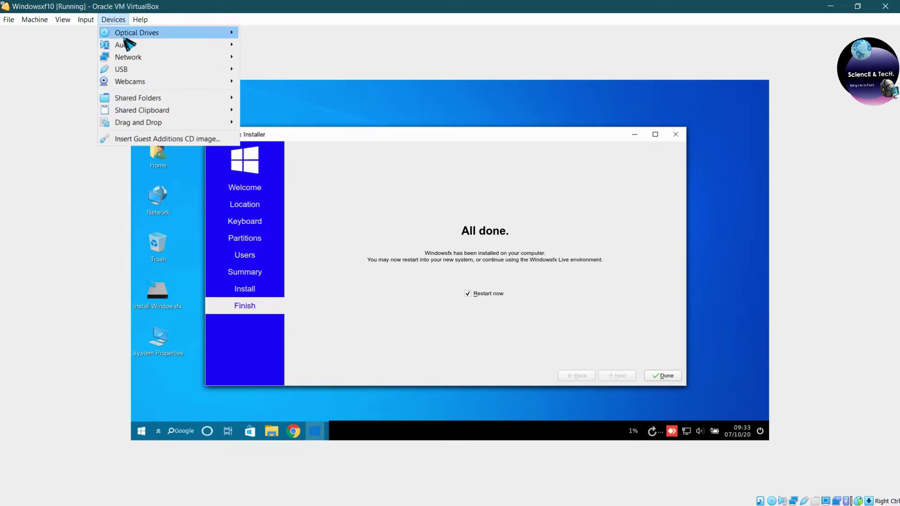
mouse_move(125, 37)
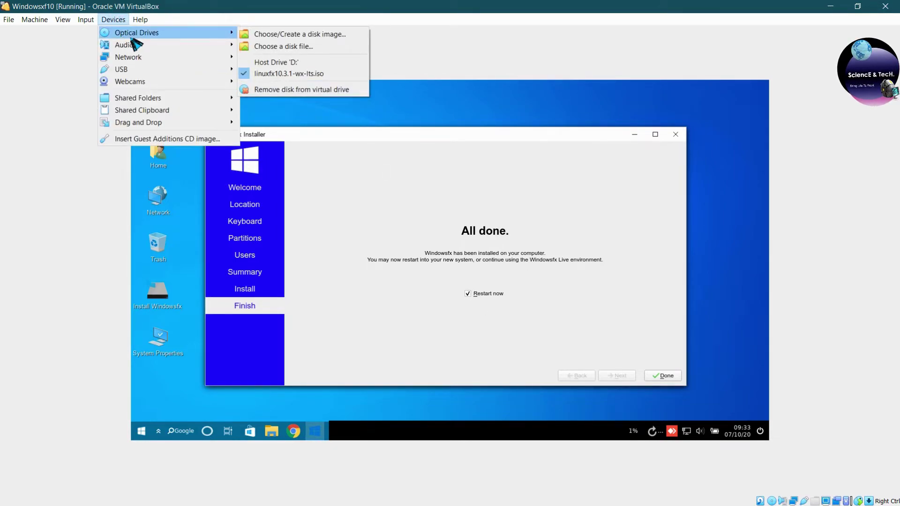
left_click(287, 89)
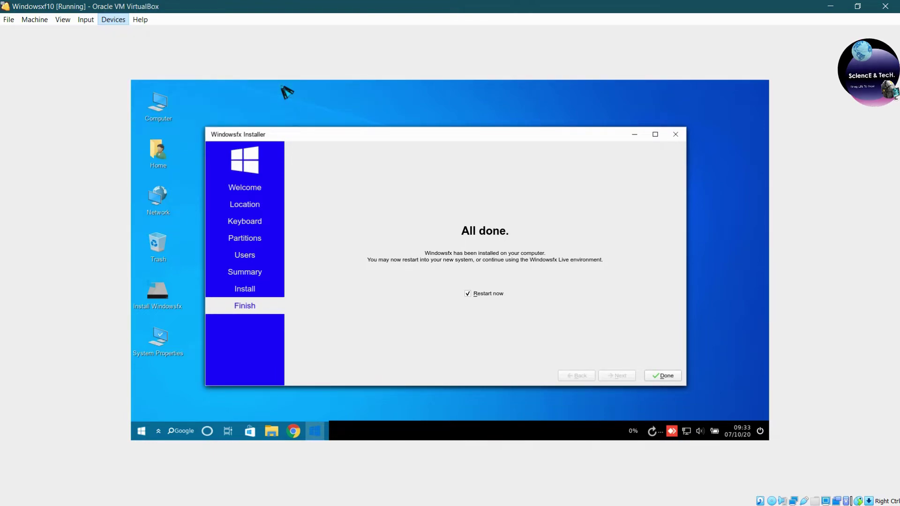
left_click(430, 295)
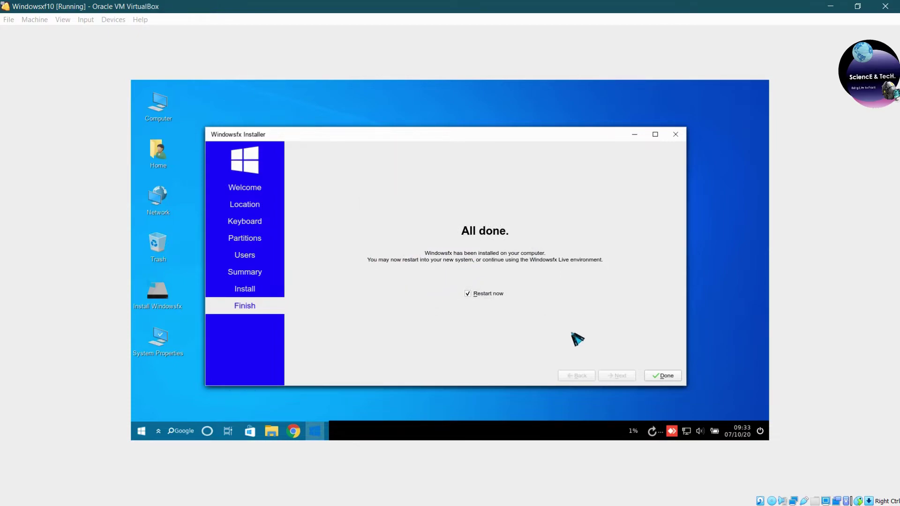
left_click(664, 376)
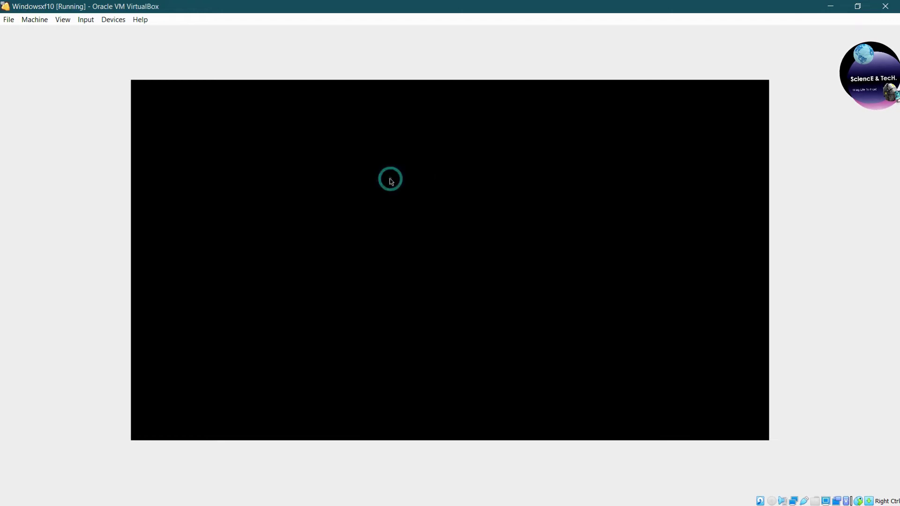
Close the Windowsxf10 VM with Power off the machine.
key("Control_R+q")
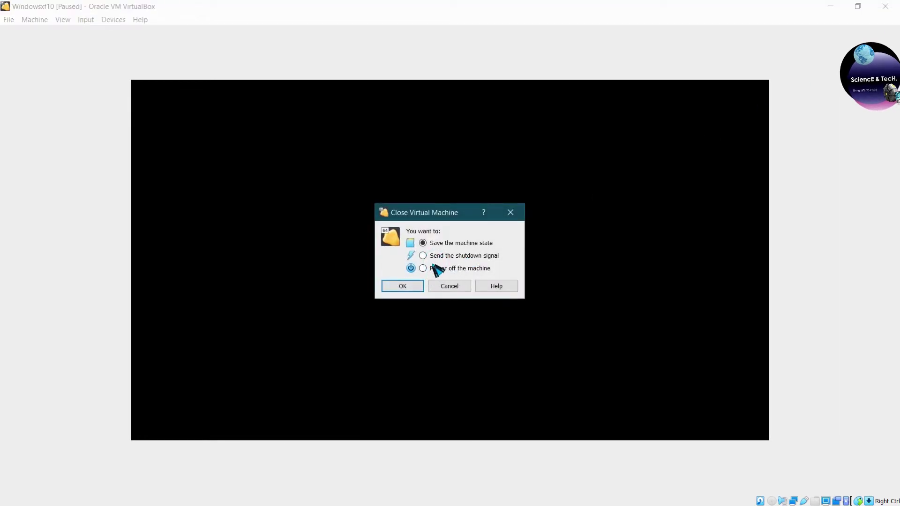
left_click(437, 268)
left_click(406, 287)
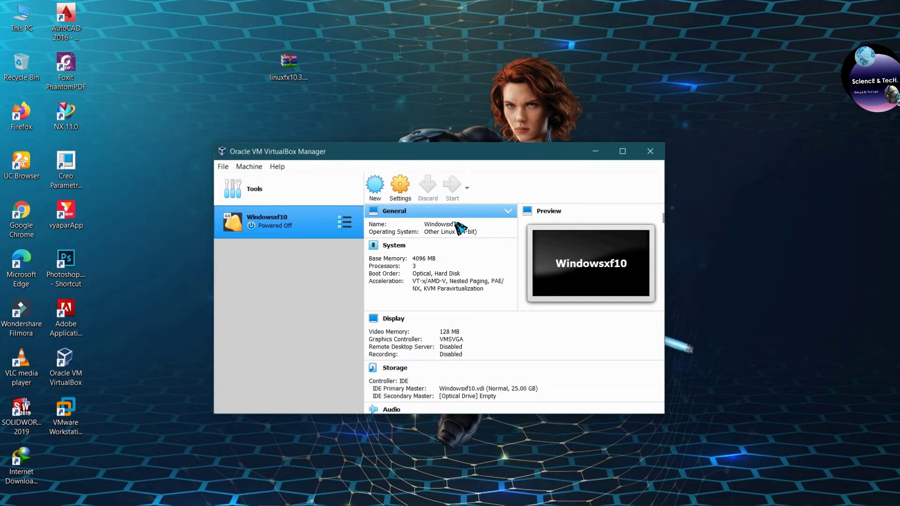
Start Windowsxf10 again and sign in to Windowsfx with the account password.
key("Return")
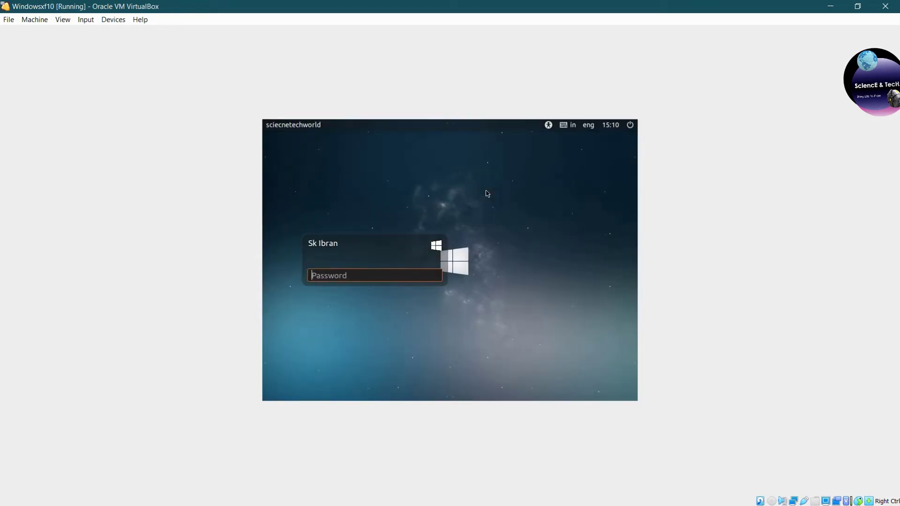
type("123")
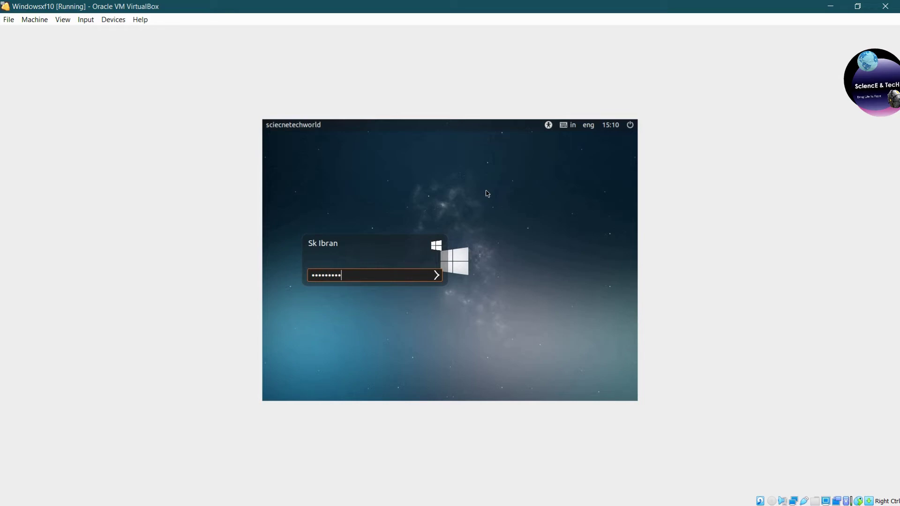
key("Return")
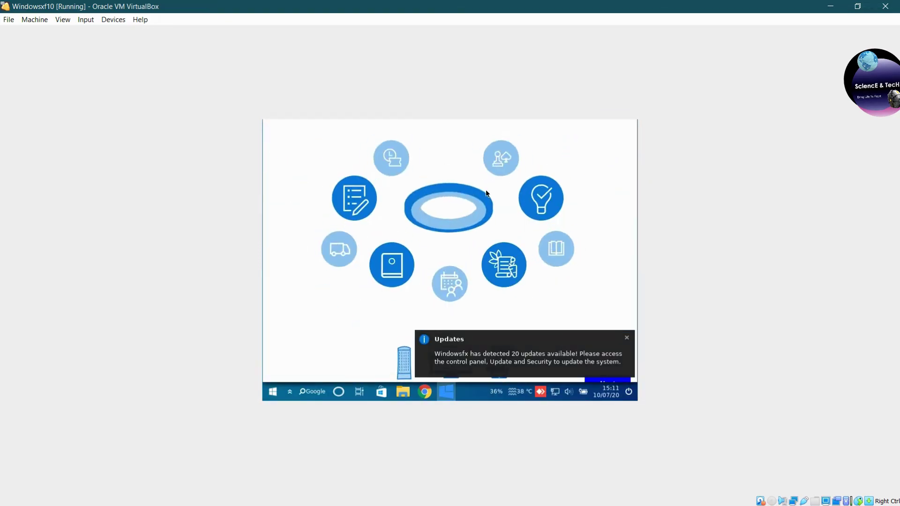
Dismiss the update notice and apply and keep the 1360 x 768 resolution.
left_click(627, 317)
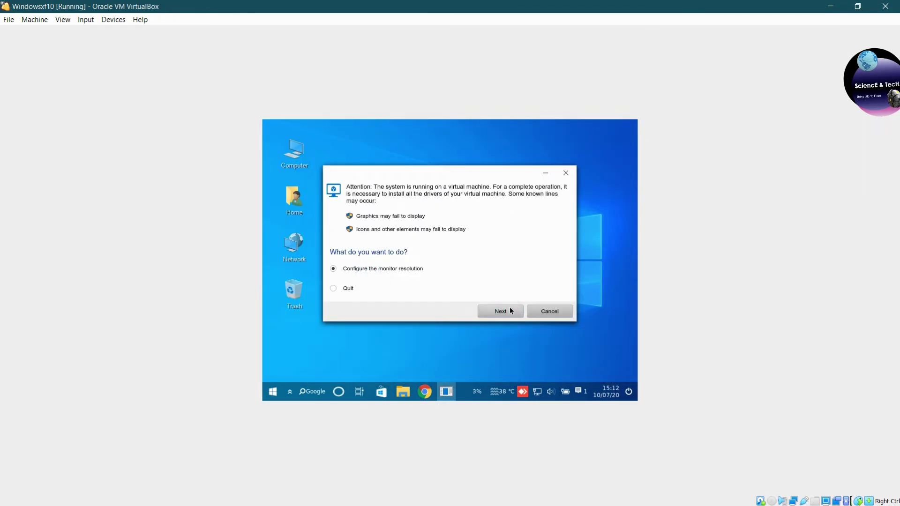
left_click(510, 311)
left_click(417, 307)
left_click(427, 295)
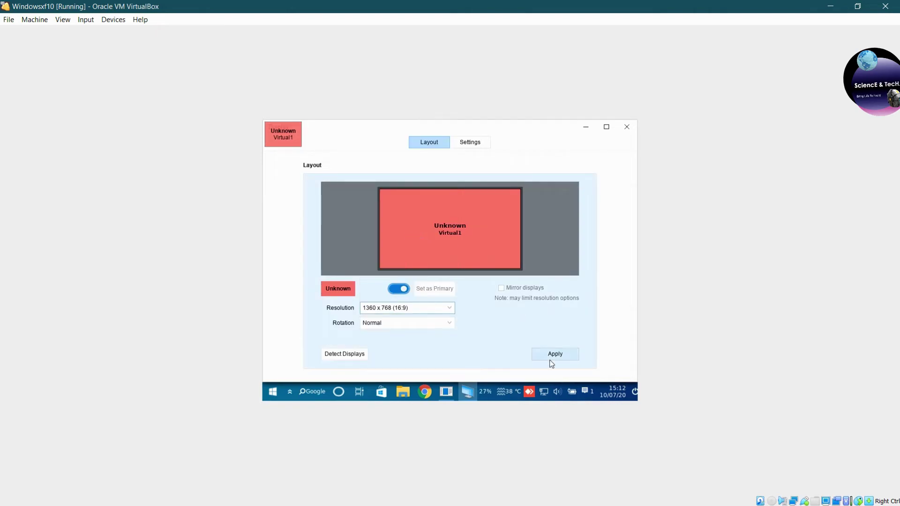
left_click(551, 359)
left_click(404, 221)
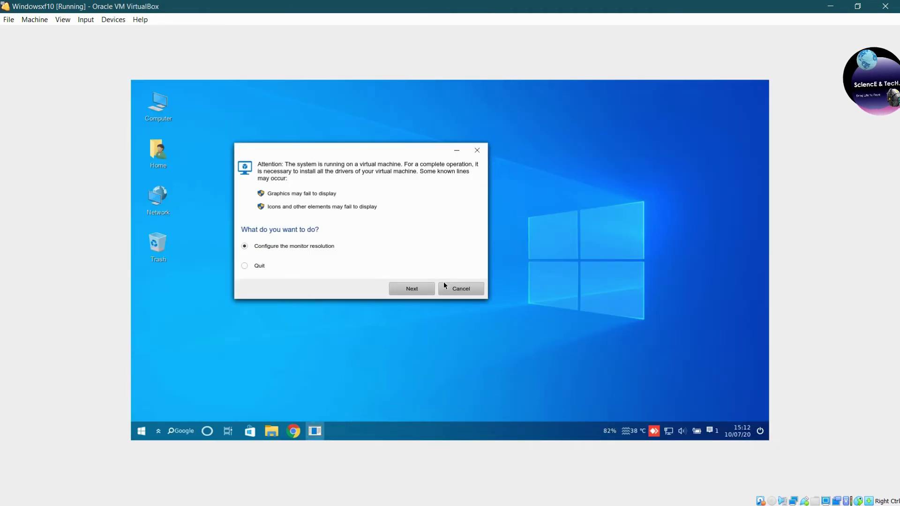
left_click(443, 284)
Open Windowsfx settings and close the .EXE and .MSI compatibility dialog without installing.
left_click(141, 431)
left_click(354, 186)
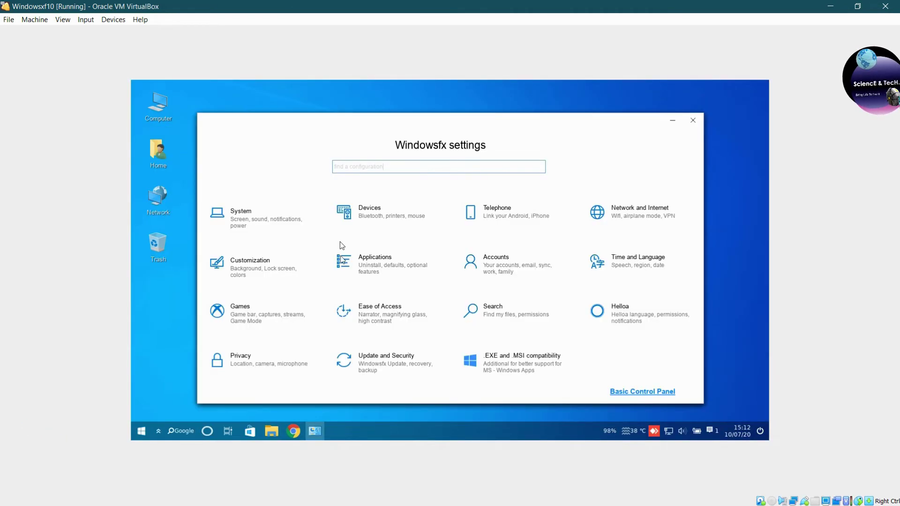
left_click(550, 373)
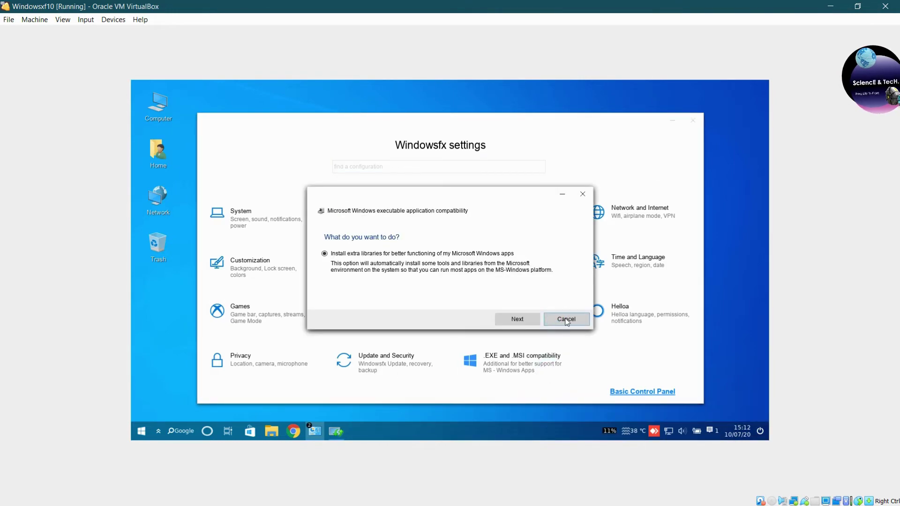
left_click(583, 193)
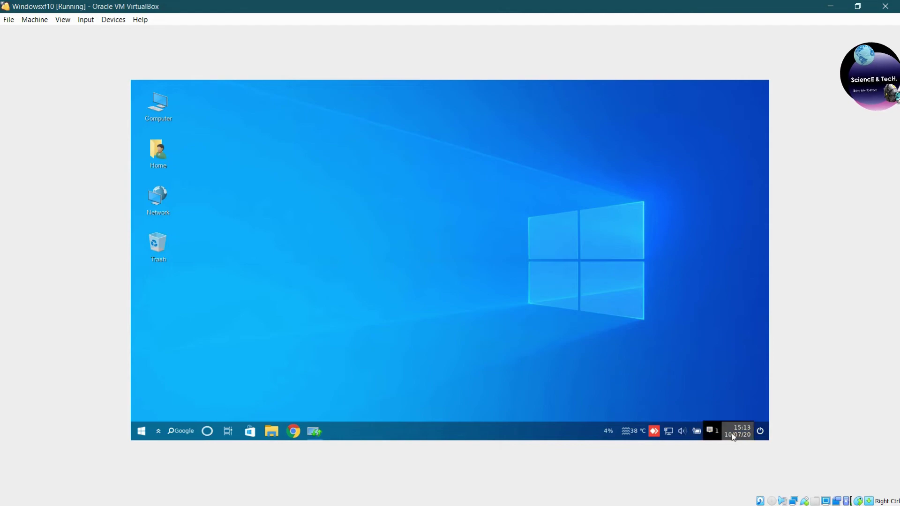
Browse the Computer window and File System drive, then close the file manager.
left_click(759, 432)
right_click(257, 137)
right_click(364, 164)
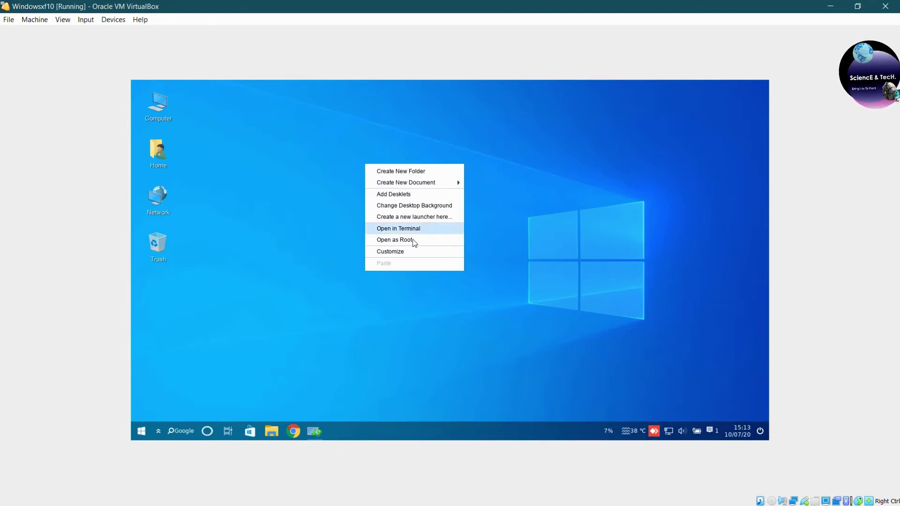
key("Escape")
double_click(158, 105)
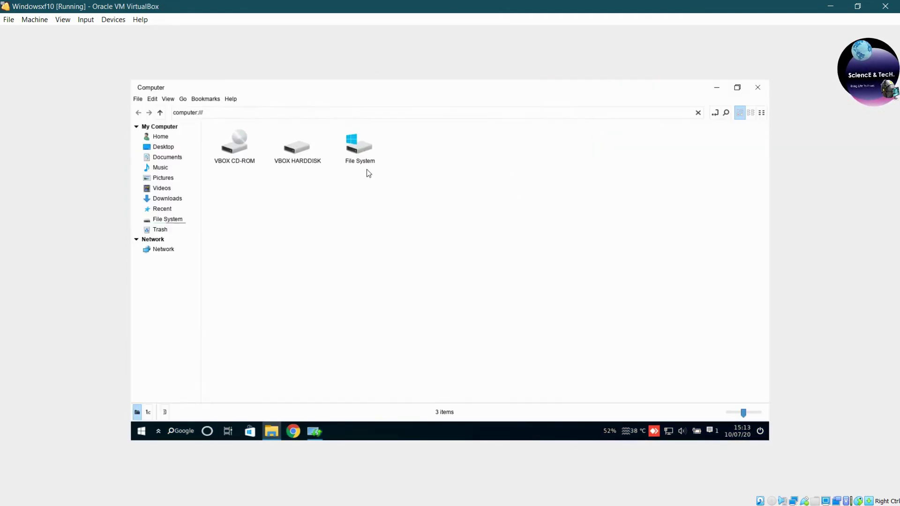
double_click(360, 153)
key("BackSpace")
left_click(167, 157)
left_click(167, 219)
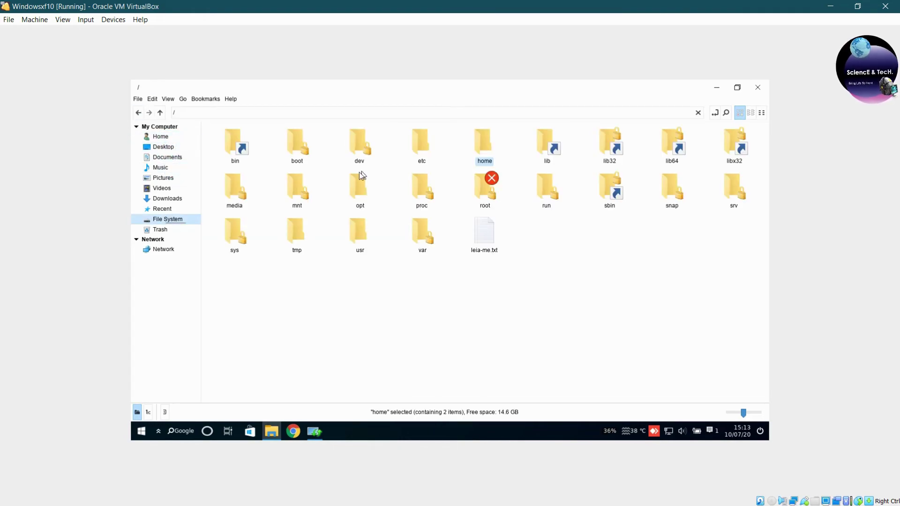
key("alt+F4")
Browse the software store's Installed and Explore pages, then close the store.
right_click(157, 431)
left_click(178, 430)
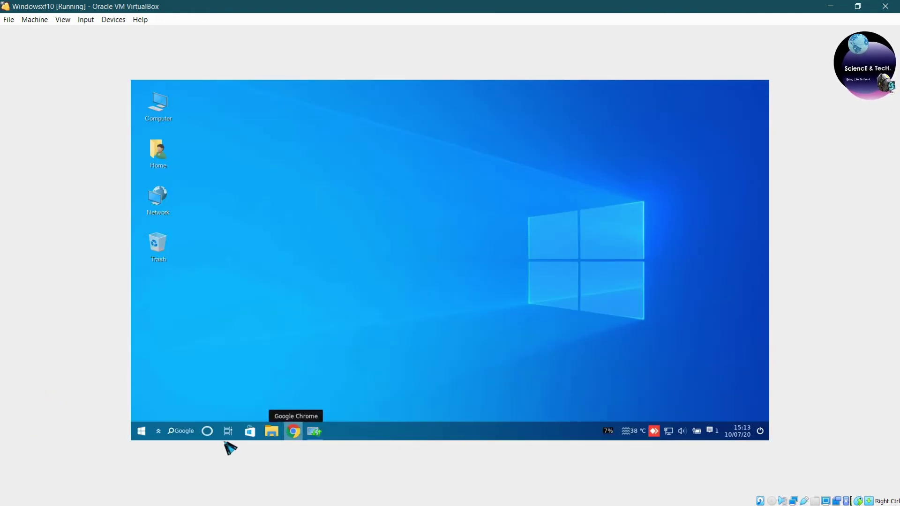
left_click(250, 431)
left_click(449, 117)
left_click(399, 117)
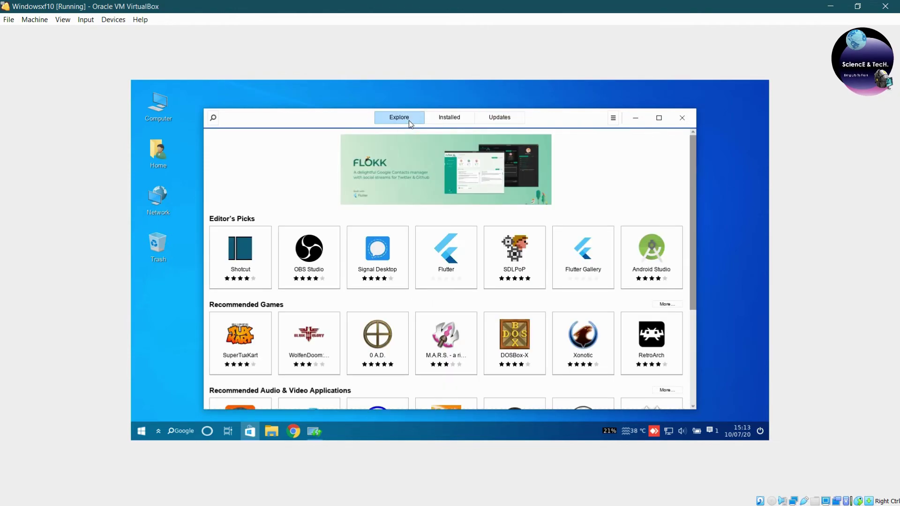
left_click(449, 117)
left_click(400, 117)
scroll(512, 290, "down", 3)
key("alt+F4")
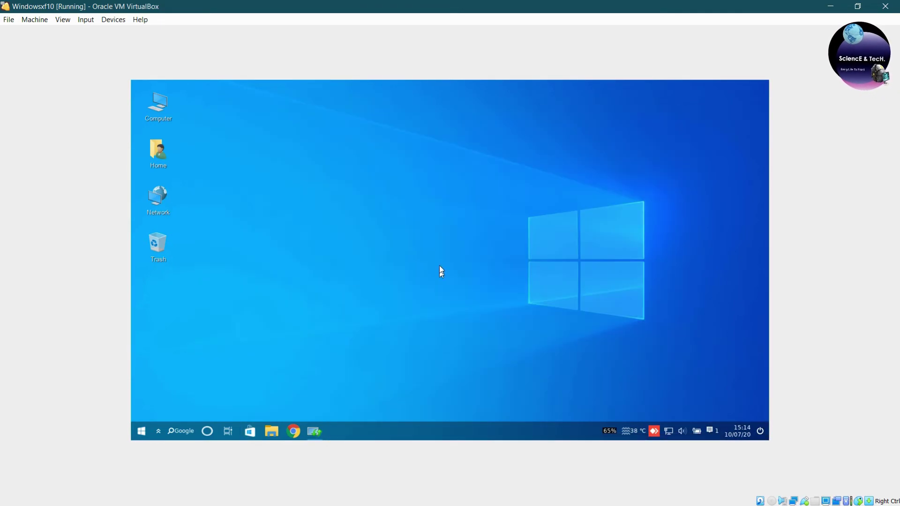
Set the desktop icon size to Normal in the desktop customization settings.
right_click(440, 247)
left_click(484, 332)
left_click(549, 197)
left_click(550, 197)
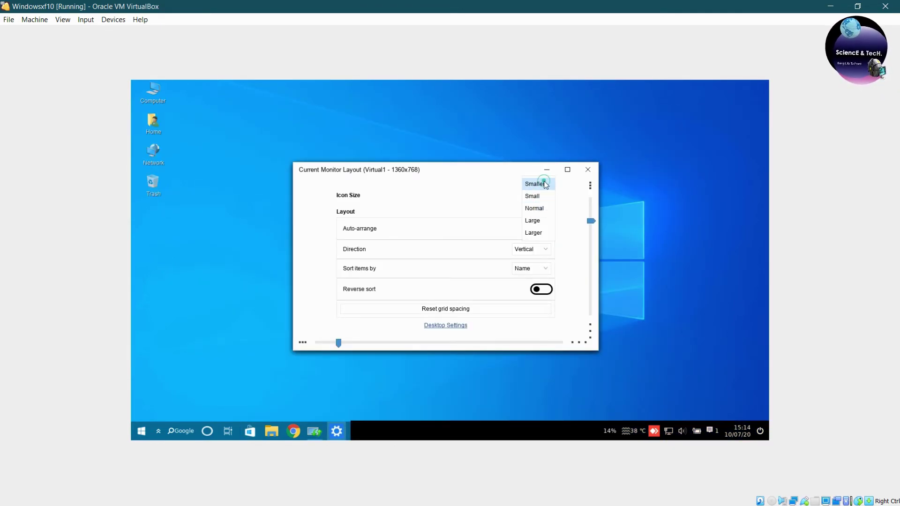
left_click(539, 221)
key("alt+F4")
Cancel the shutdown dialog and open the Windowsfx settings window from the Start menu.
left_click(141, 431)
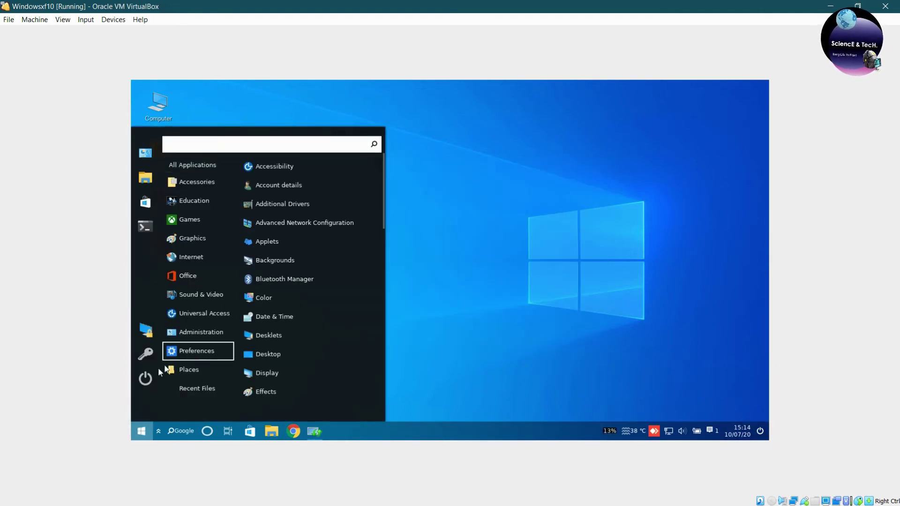
left_click(145, 378)
left_click(492, 307)
left_click(141, 430)
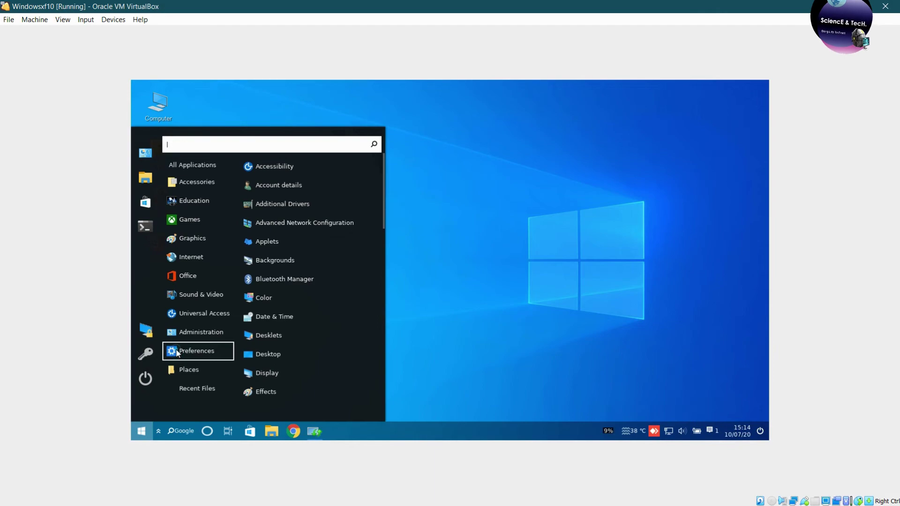
left_click(145, 153)
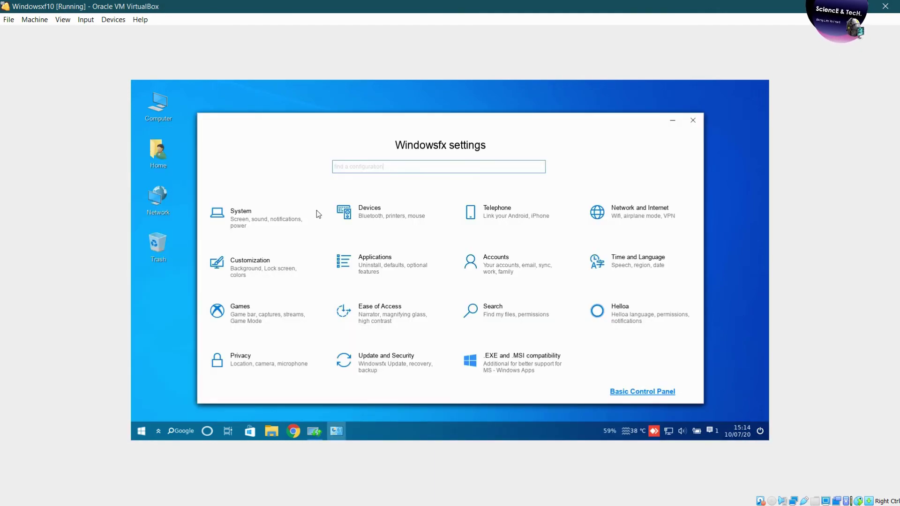
Set floresta.jpg as the desktop background and close the customization window.
left_click(294, 216)
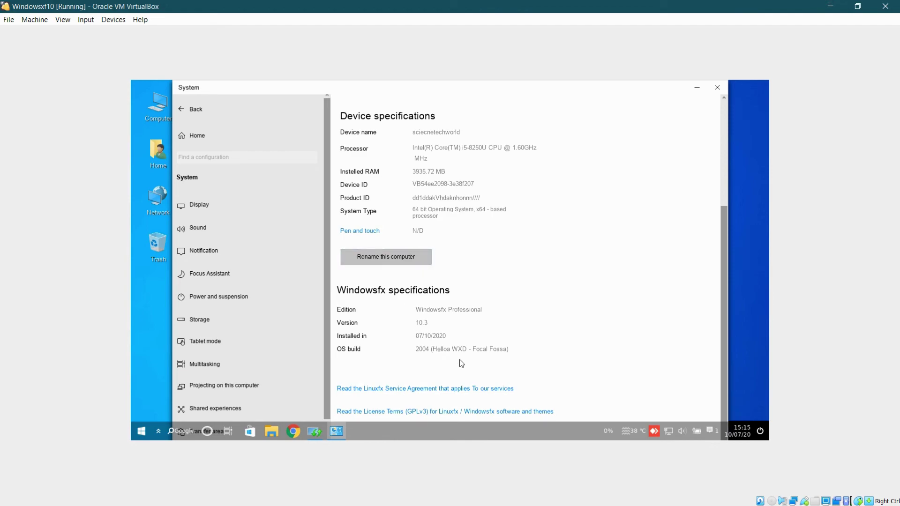
scroll(621, 390, "up", 4)
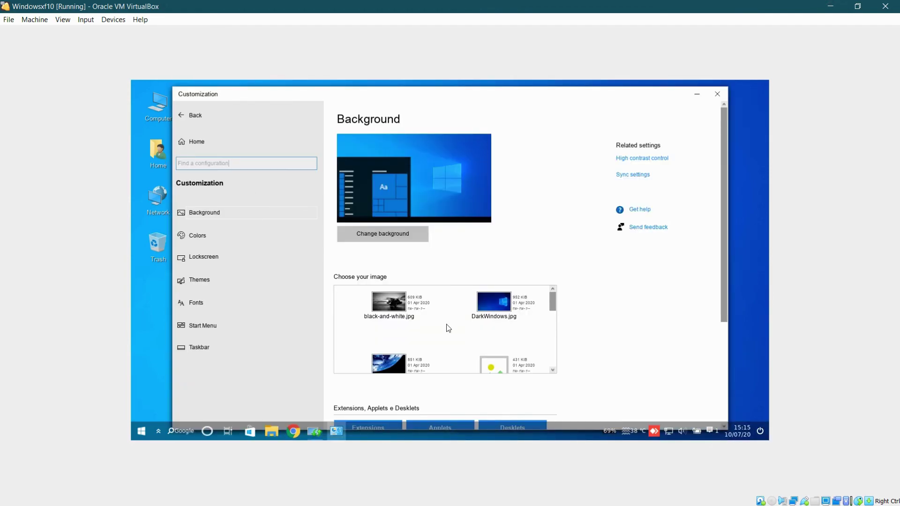
scroll(515, 364, "down", 2)
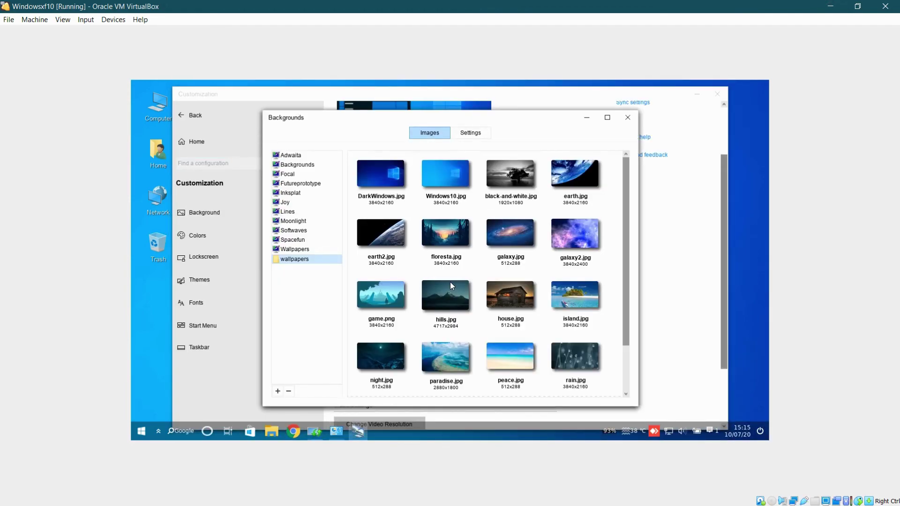
double_click(446, 242)
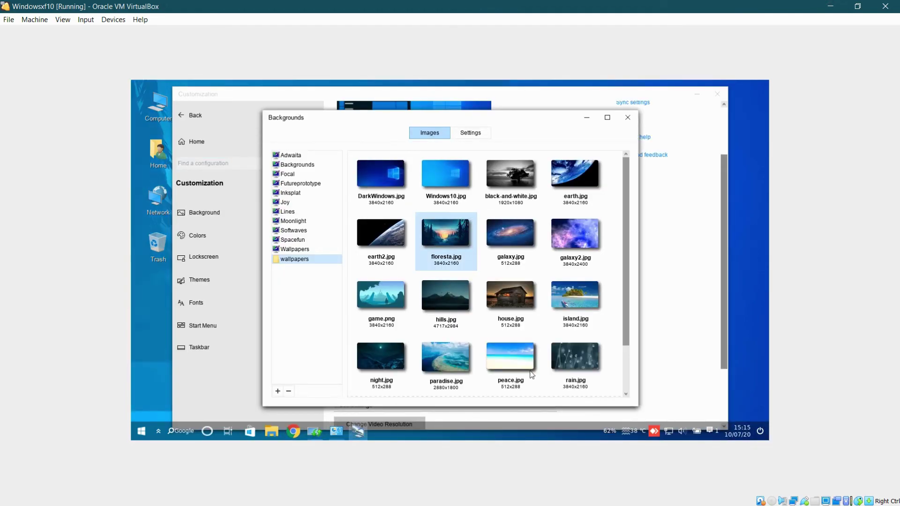
left_click(717, 94)
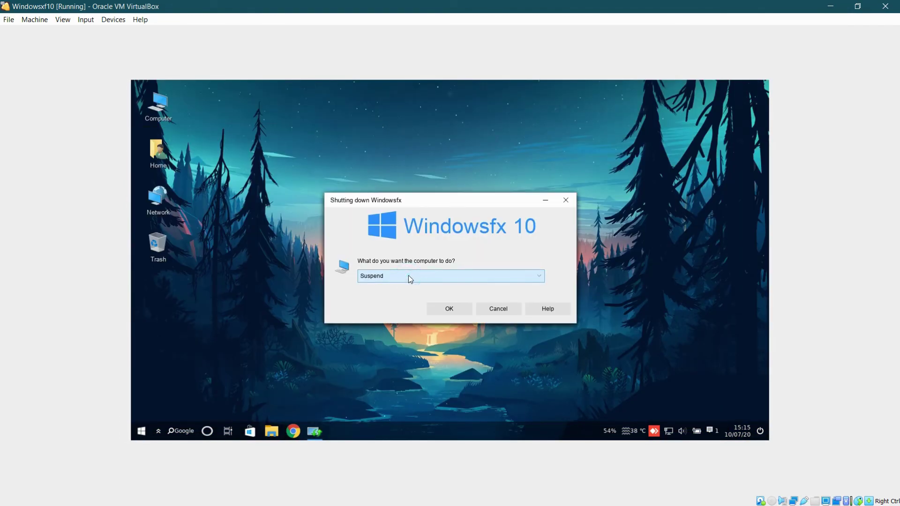
left_click(409, 276)
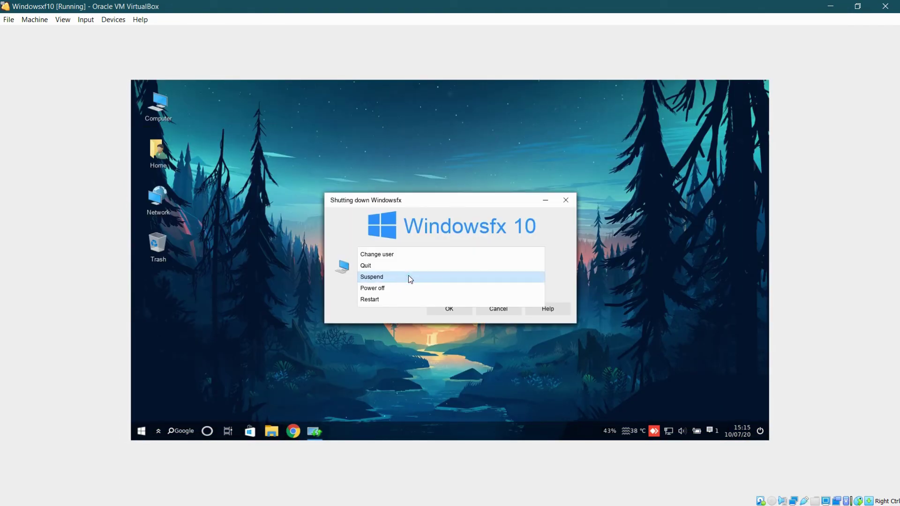